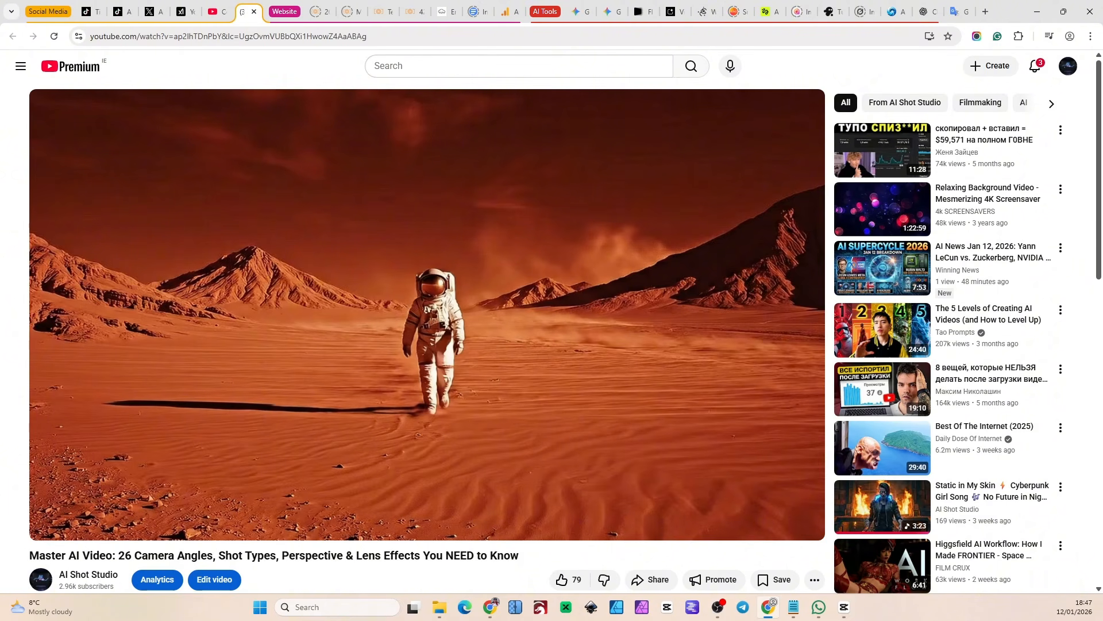
# Search YouTube for "then and now ai tutorial" and look through the resulting videos.
pyautogui.click(463, 66)
pyautogui.write('th')
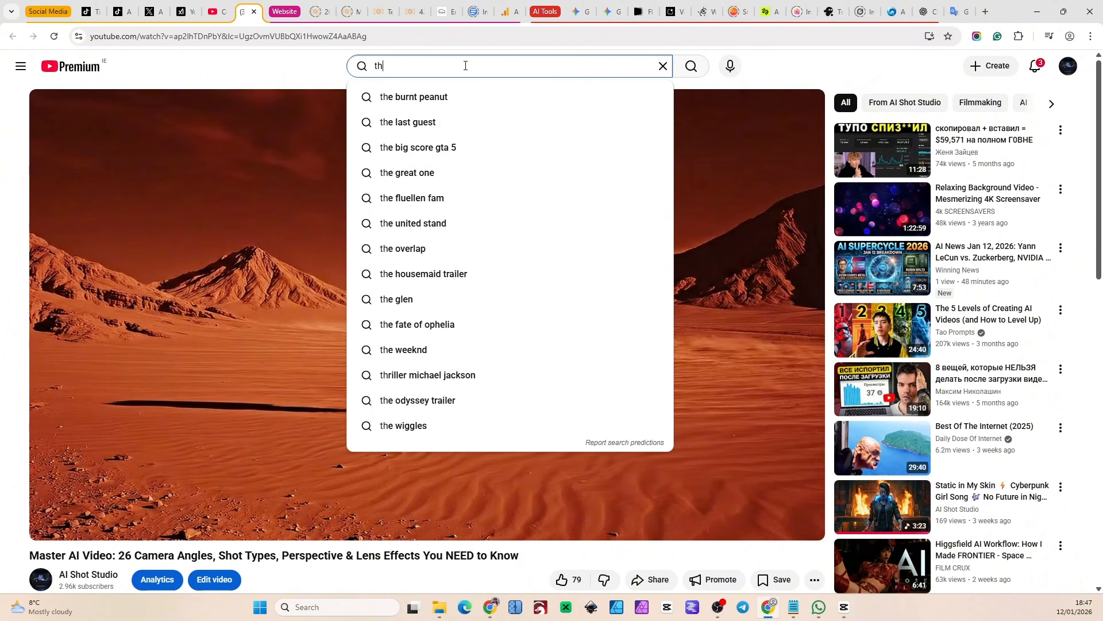
pyautogui.write('en and n')
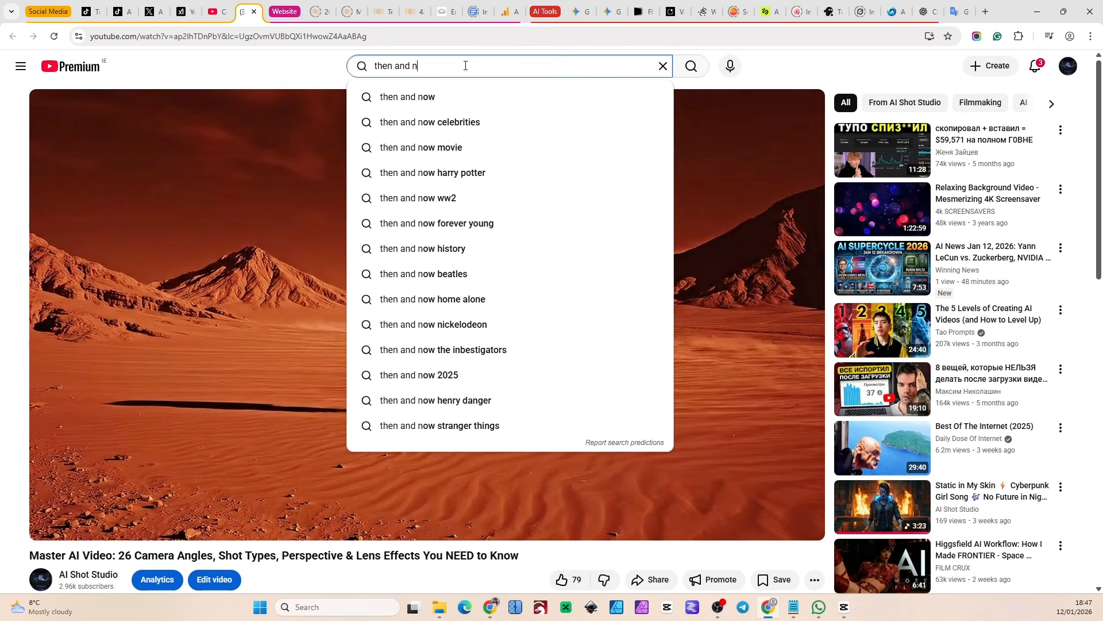
pyautogui.write('ow')
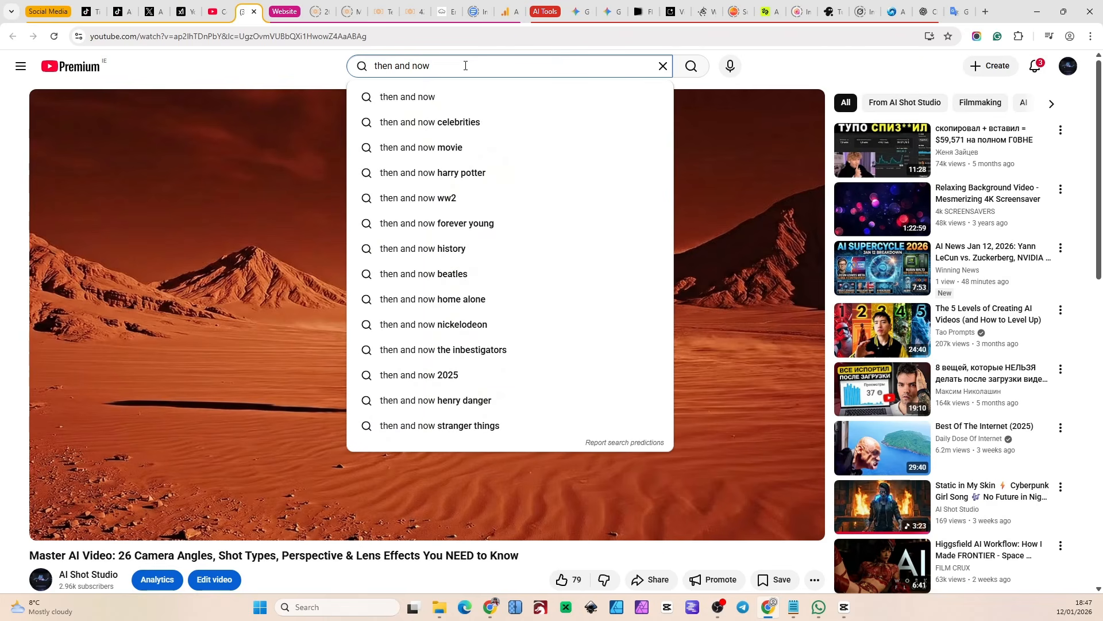
pyautogui.write(' ai')
pyautogui.press('Down')
pyautogui.press('Down')
pyautogui.press('Return')
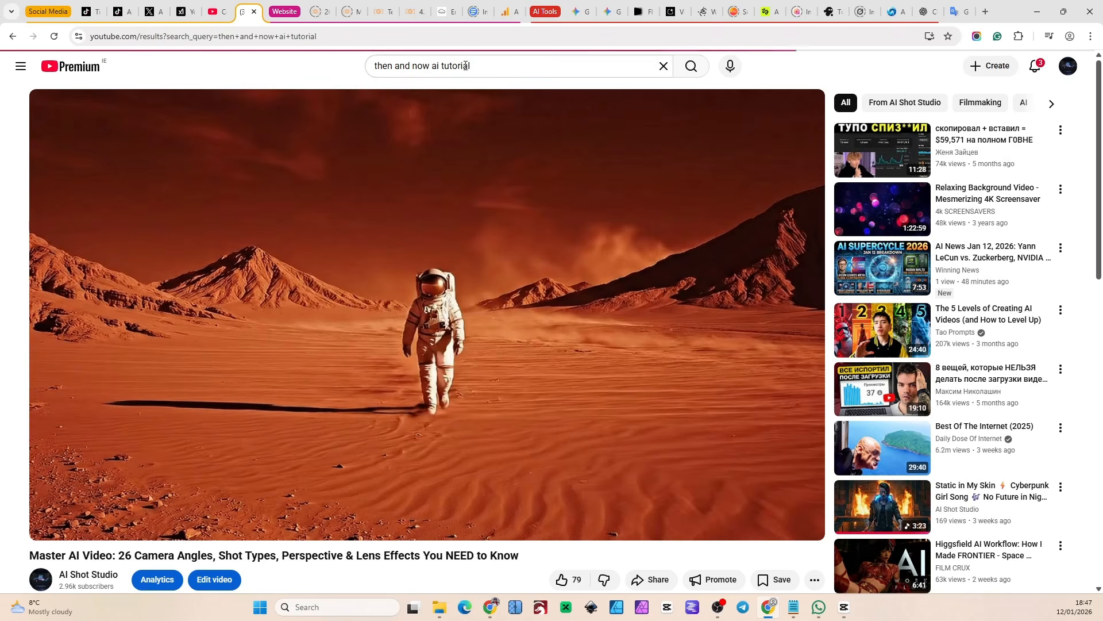
pyautogui.scroll(-6, 687, 202)
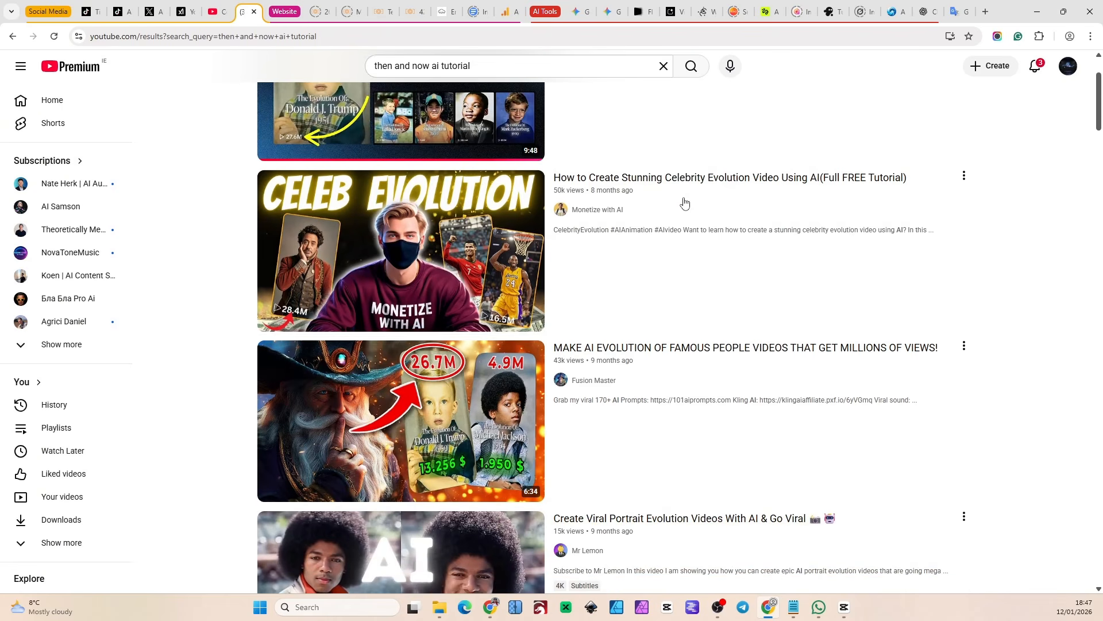
pyautogui.scroll(-6, 685, 201)
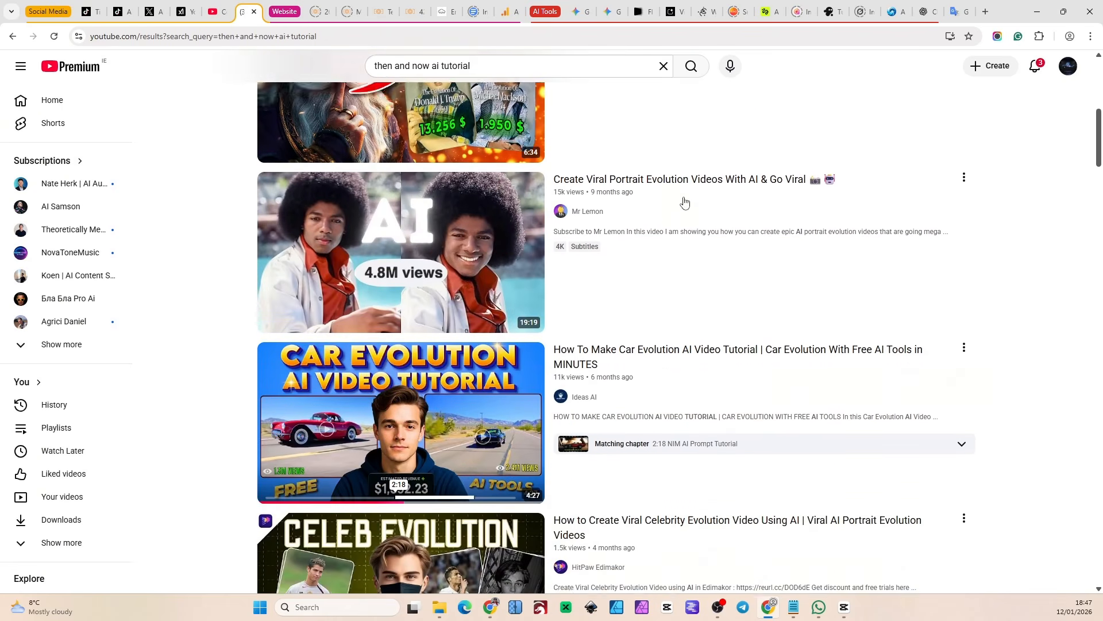
pyautogui.scroll(-3, 685, 202)
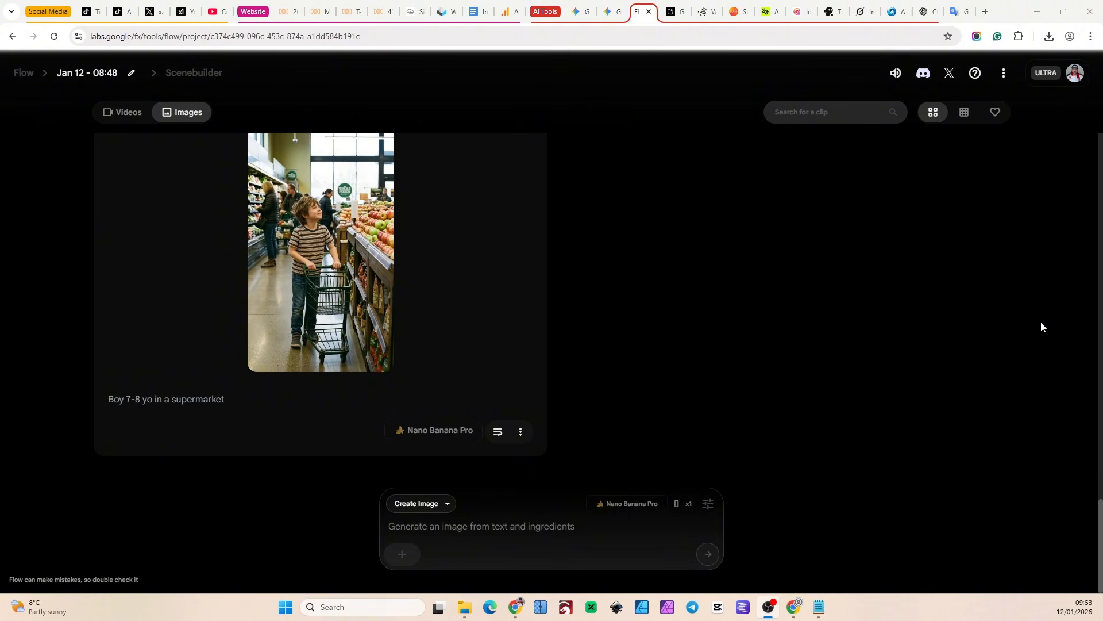
# Switch to the Flow project and examine the generated supermarket images of the boy and the 14-year-old teenager attempts.
pyautogui.scroll(4, 1041, 326)
pyautogui.scroll(3, 1042, 326)
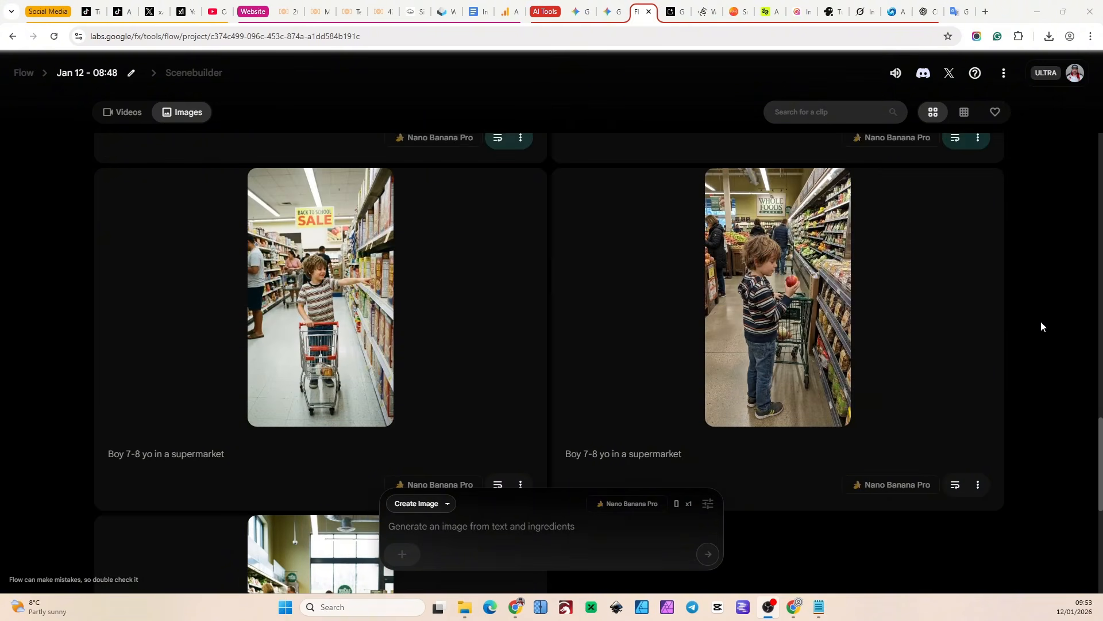
pyautogui.scroll(3, 1041, 327)
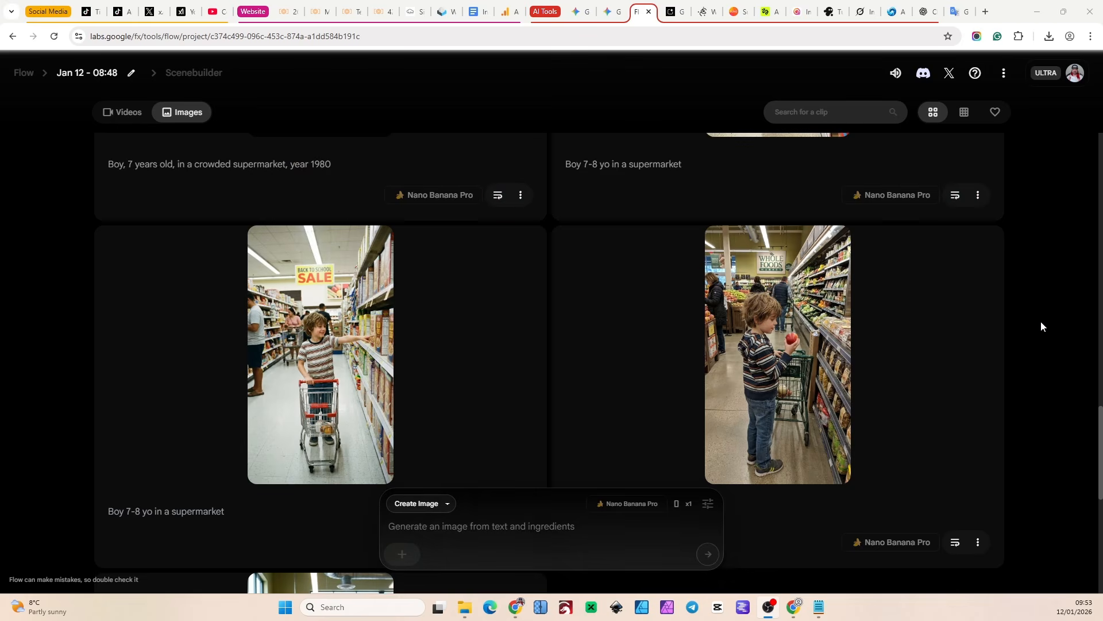
pyautogui.scroll(1, 1041, 326)
pyautogui.scroll(3, 1041, 326)
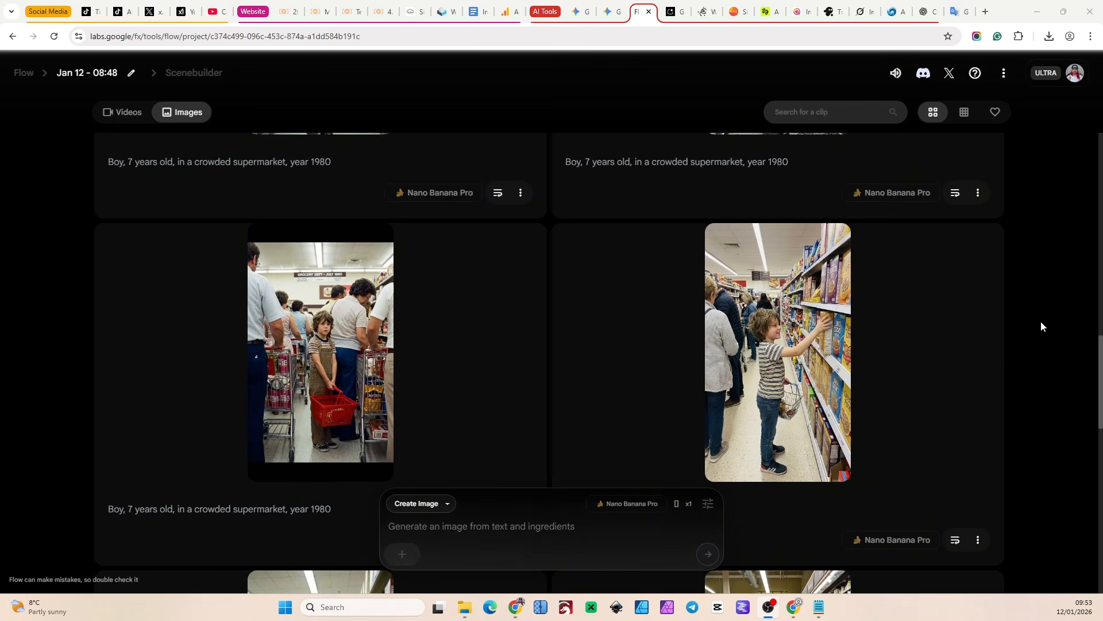
pyautogui.scroll(5, 1041, 326)
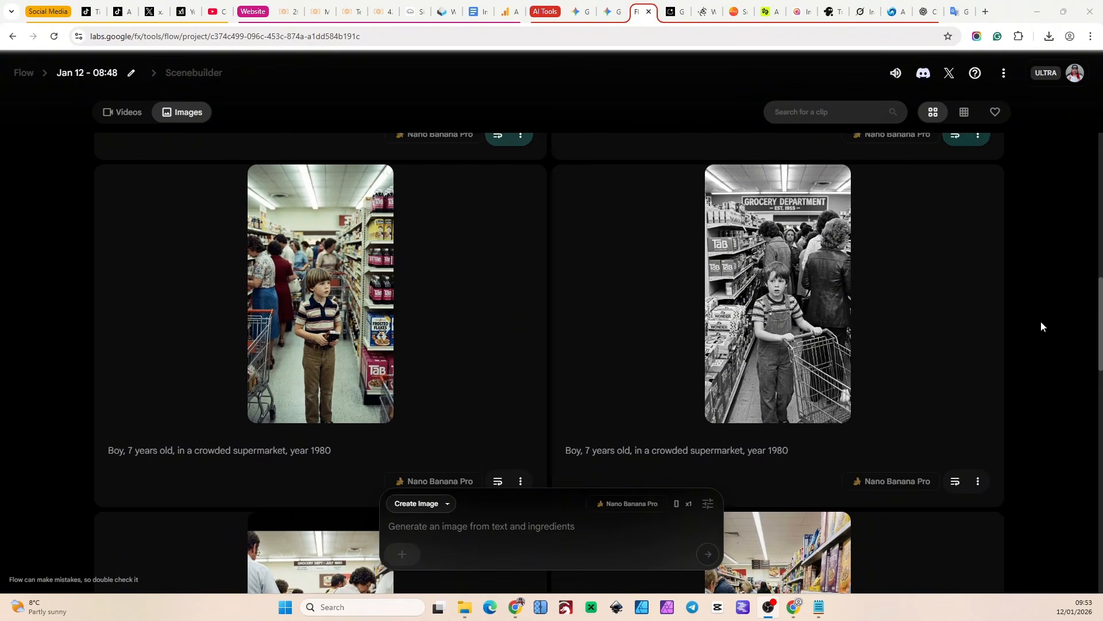
pyautogui.scroll(4, 1041, 327)
pyautogui.scroll(2, 1042, 327)
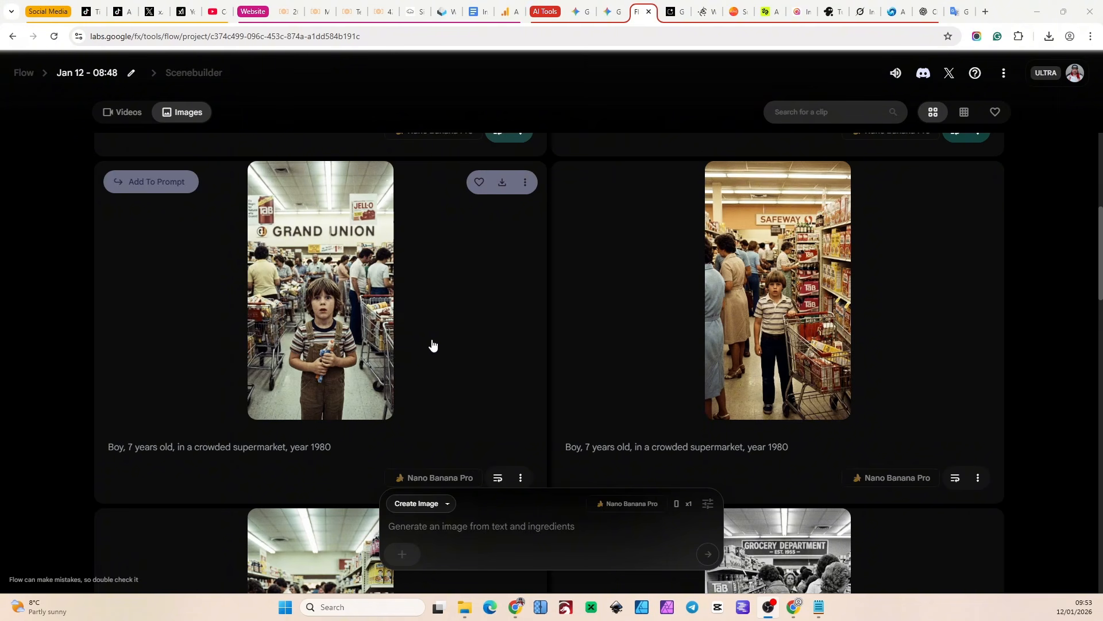
pyautogui.scroll(3, 1017, 330)
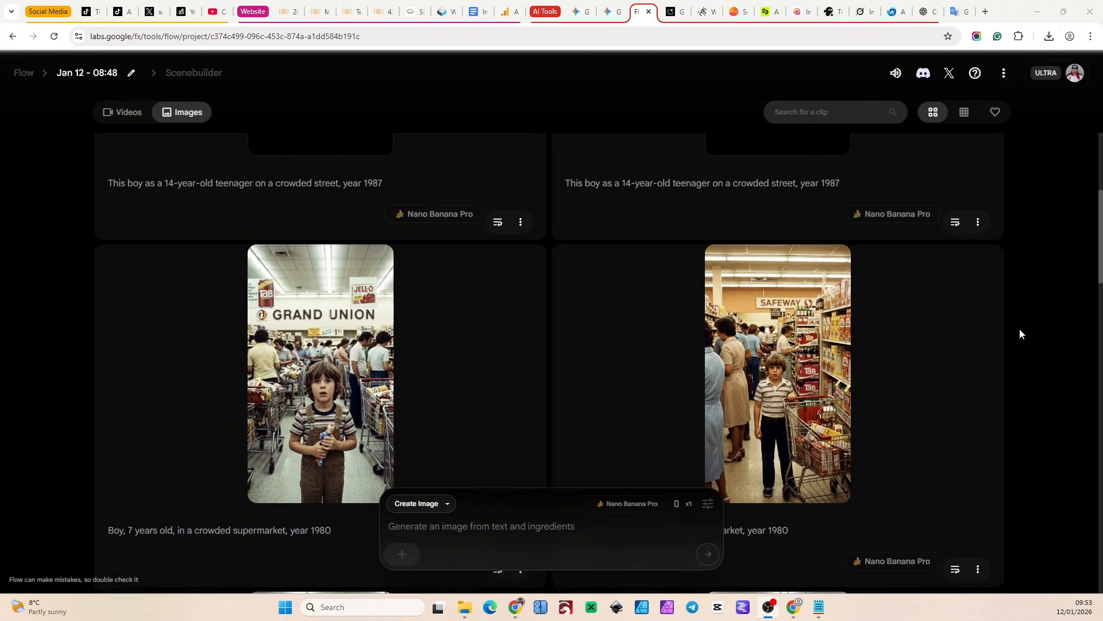
pyautogui.scroll(3, 1019, 326)
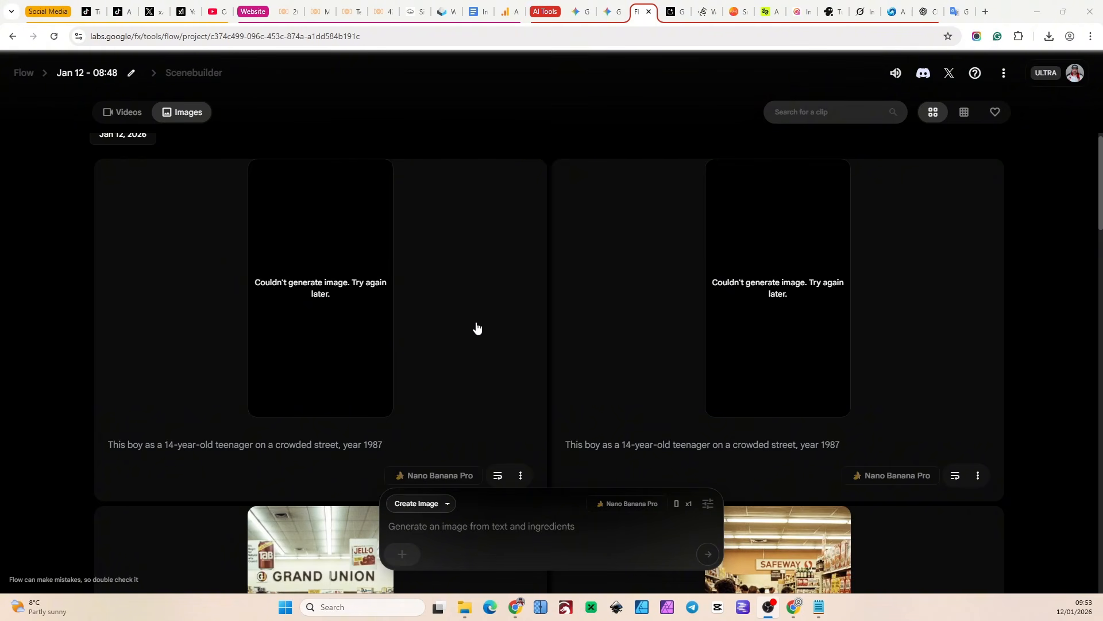
pyautogui.scroll(1, 586, 325)
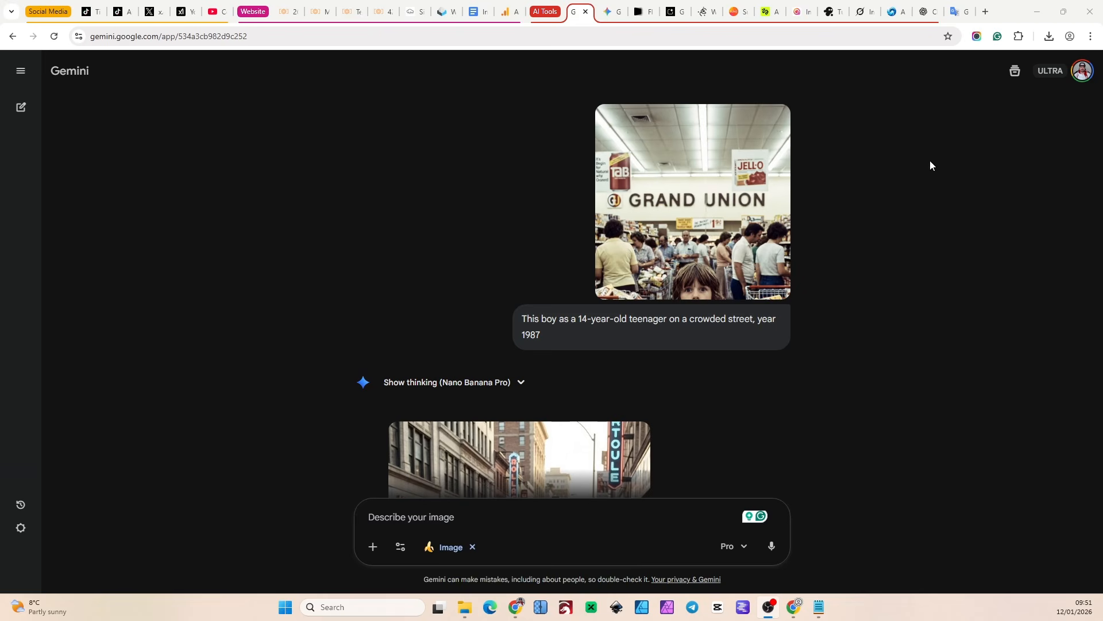
# Switch to the Gemini chat and review the prompts and images ageing the boy to 14, 21 and 40 years old.
pyautogui.scroll(-5, 930, 161)
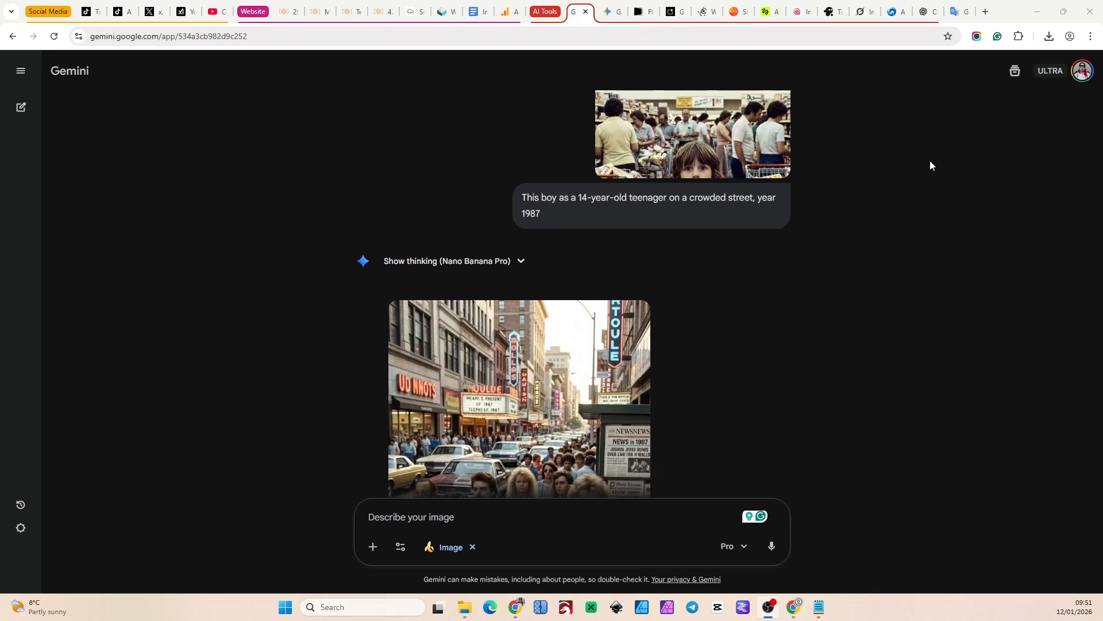
pyautogui.scroll(-7, 930, 161)
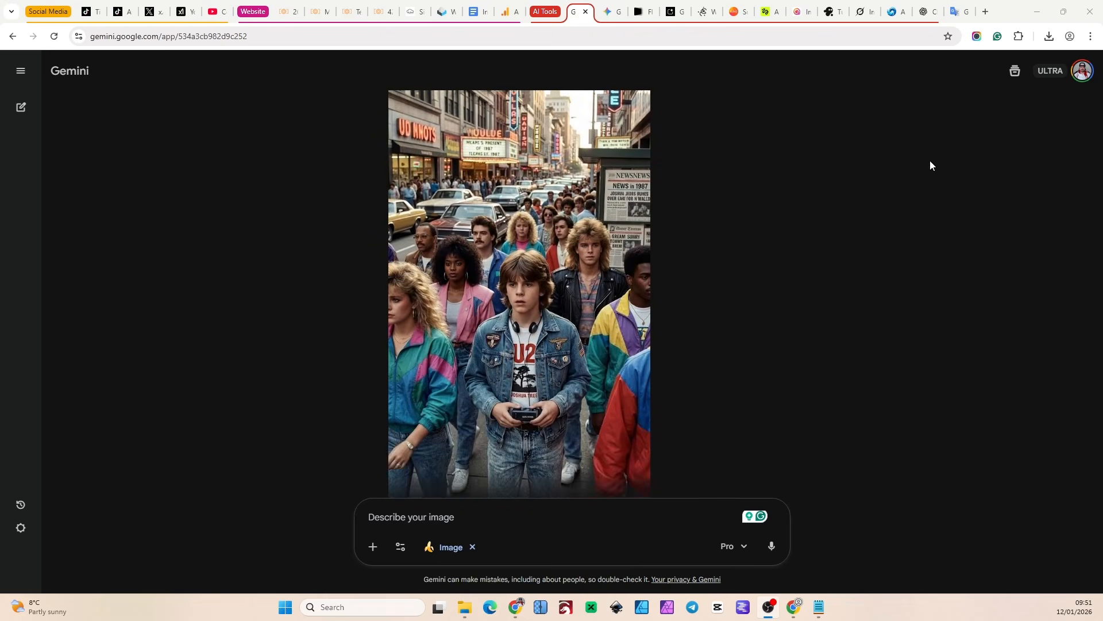
pyautogui.scroll(-3, 930, 163)
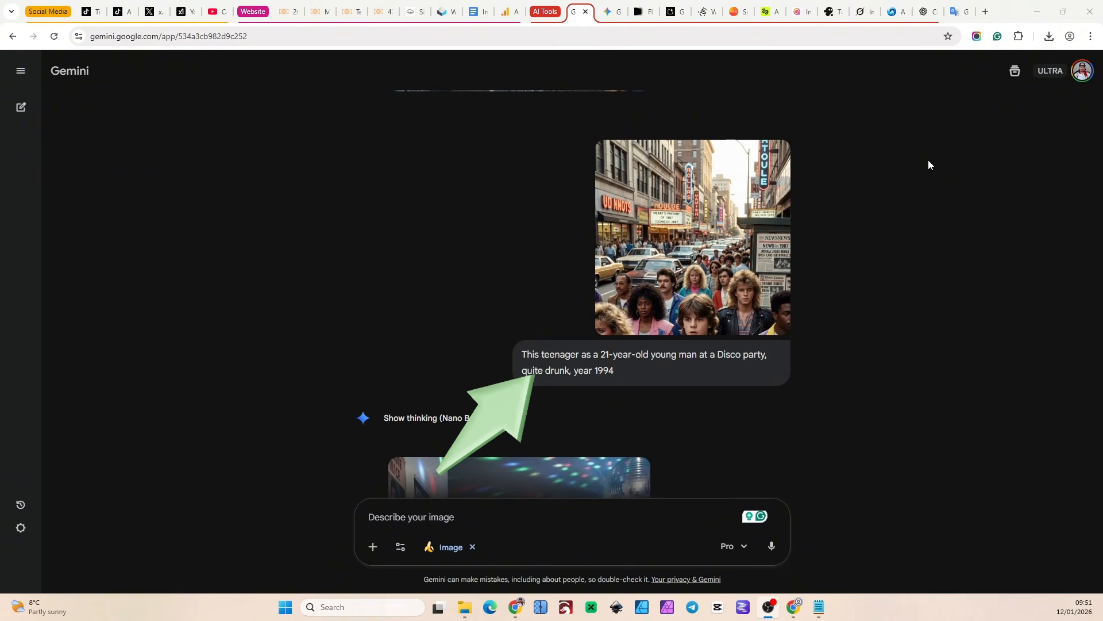
pyautogui.scroll(-5, 927, 165)
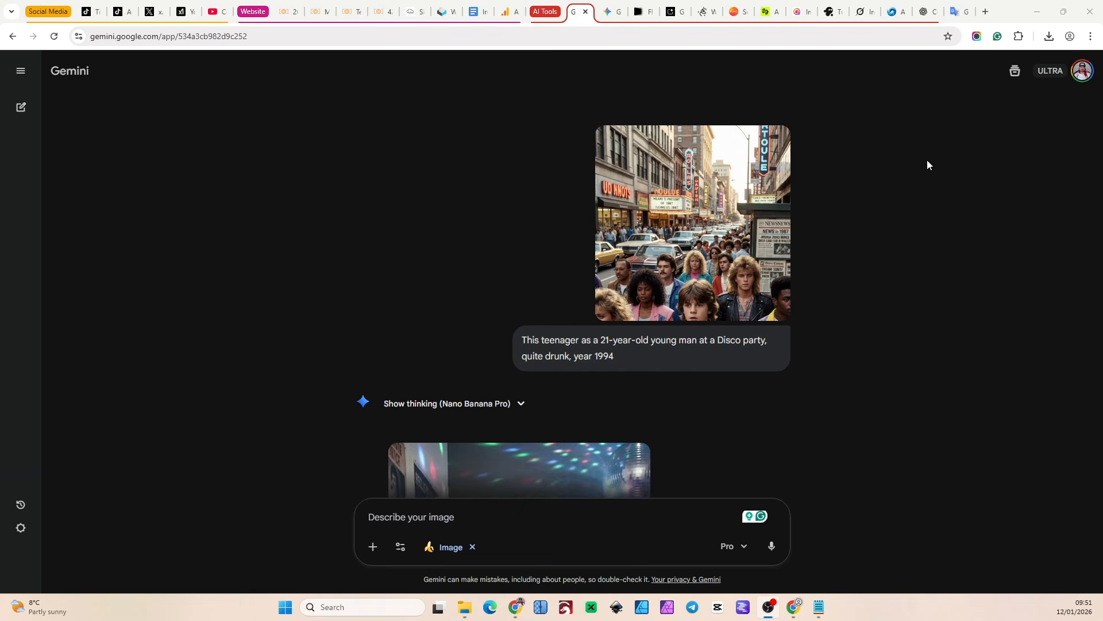
pyautogui.scroll(-2, 926, 165)
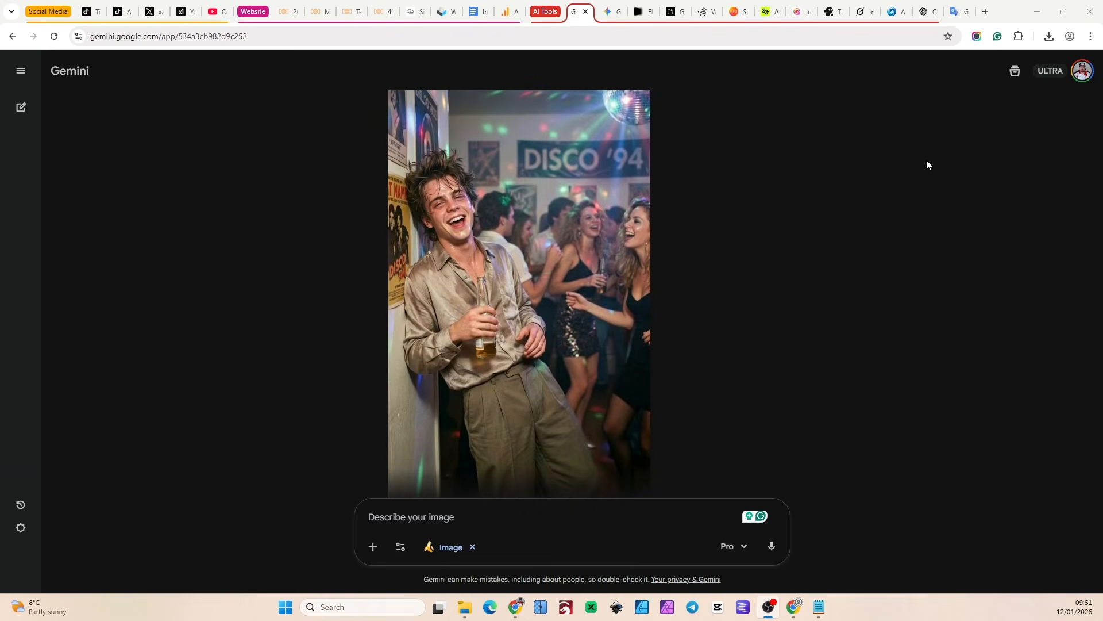
pyautogui.scroll(-6, 926, 165)
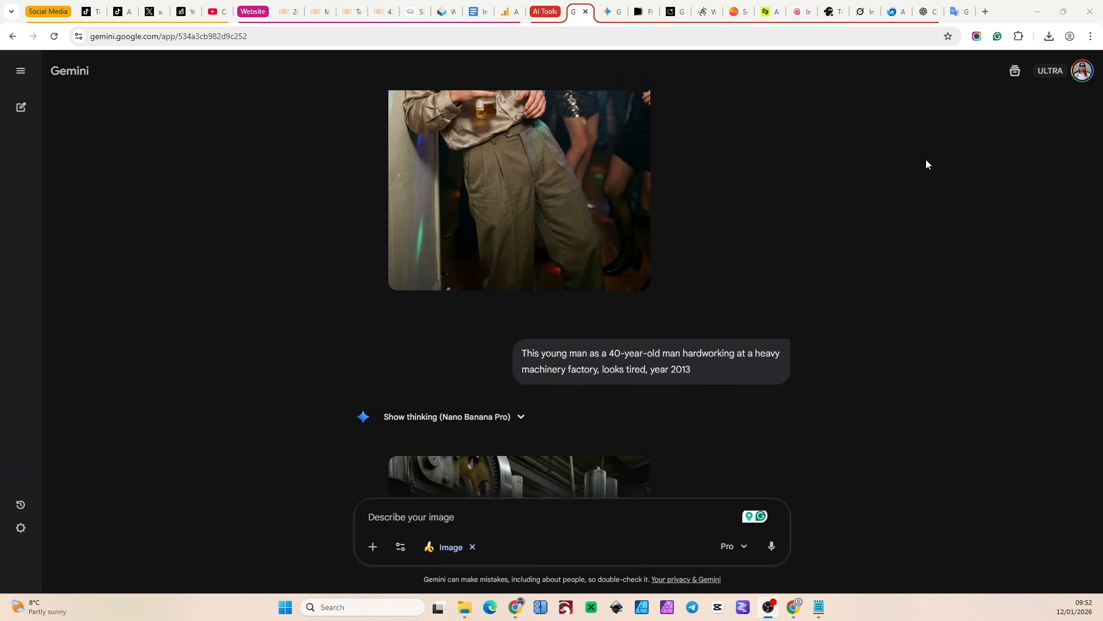
pyautogui.scroll(-1, 926, 163)
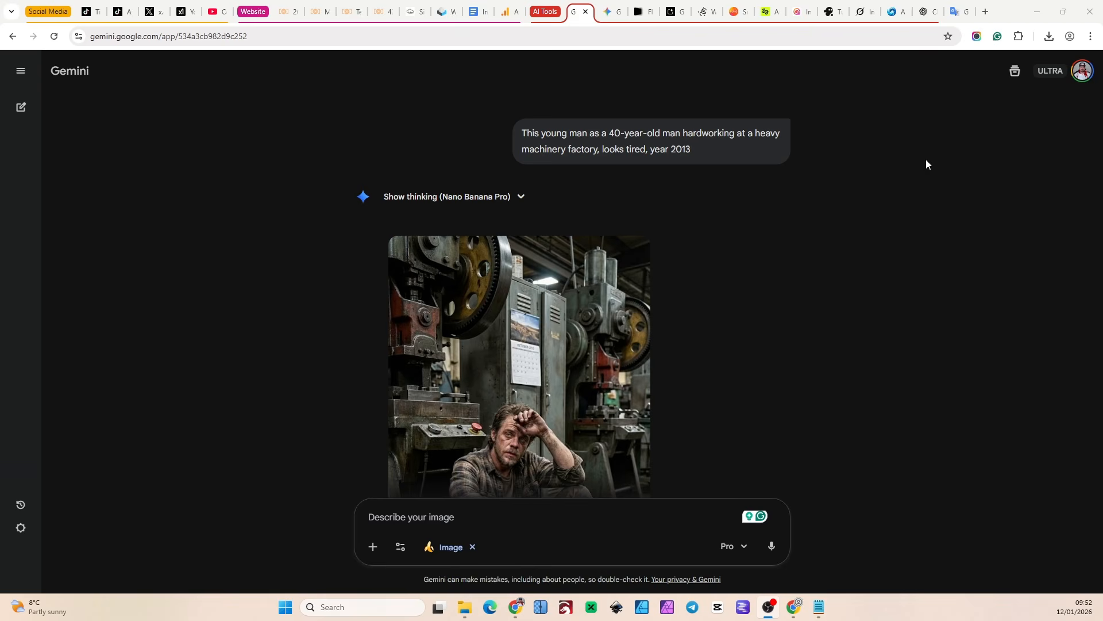
pyautogui.scroll(-3, 925, 164)
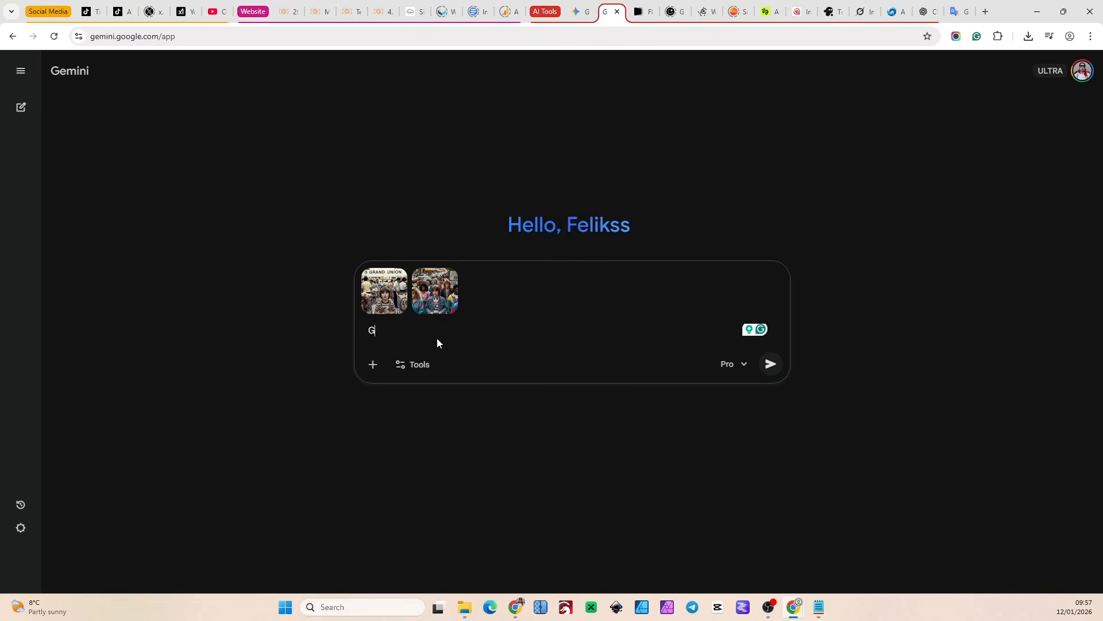
# Try to generate a 9:16 time-lapse video of the boy becoming a teenager, dissolving from grocery store aisle to 1987 city street.
pyautogui.write('enerate 9:16 aspect ratio video')
pyautogui.write('. A seamless time-lapse transition of a young boy growing up into a teenager. The boy matures and grows taller. The background smoothly dissolves from a grocery store aisle into a busy city street in 1987. Photorealistic, cinematic lighting.')
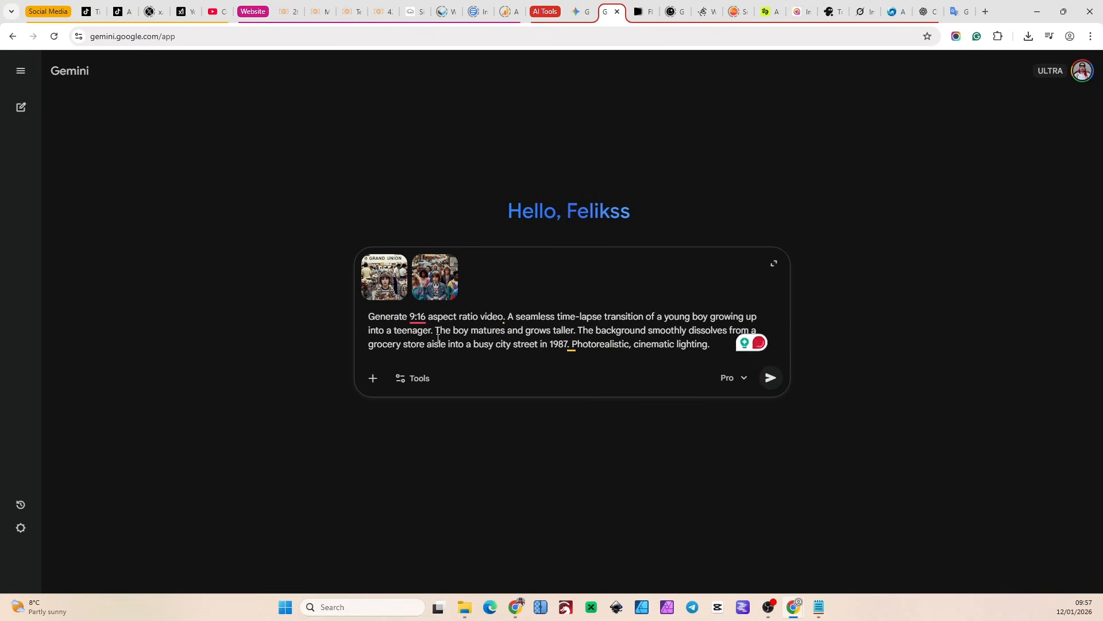
pyautogui.click(771, 377)
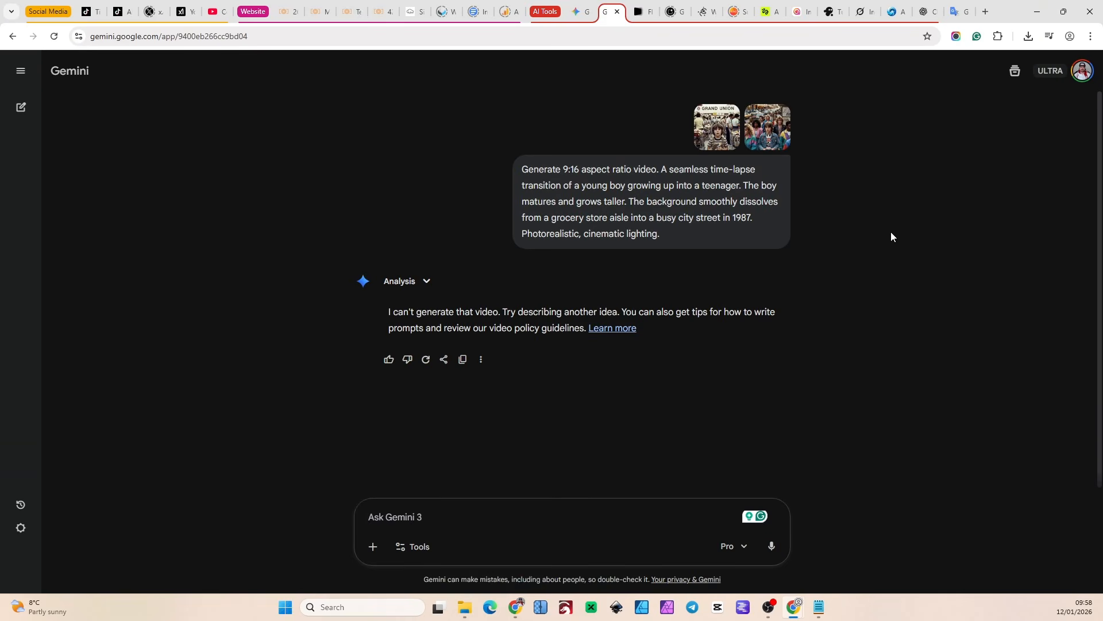
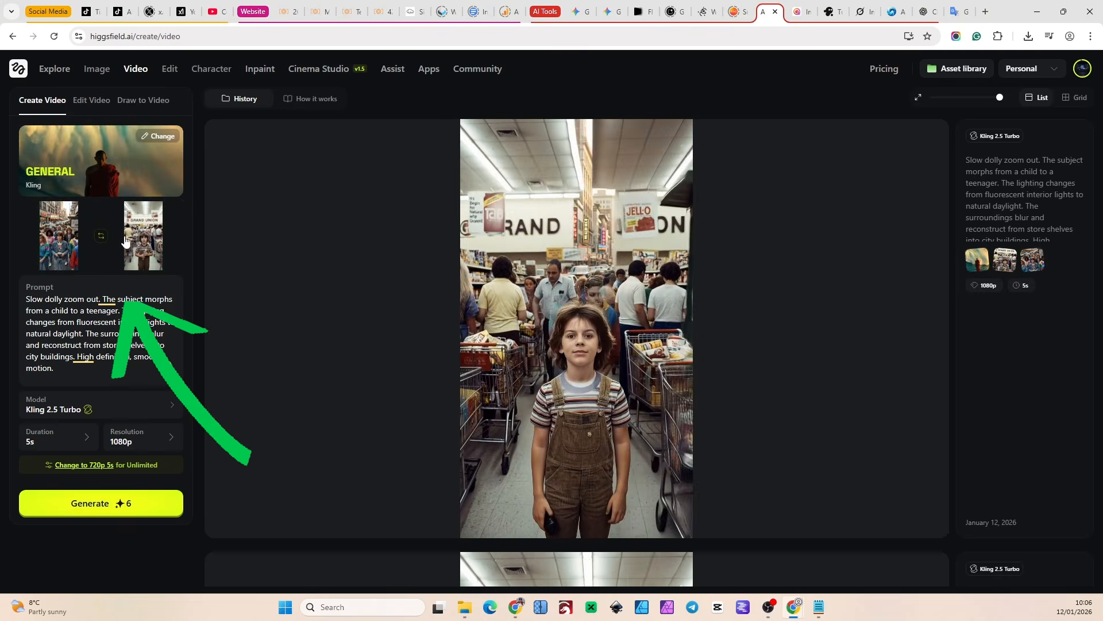
# Switch to the Higgsfield video page and replace the end frame with the disco party image of the young man.
pyautogui.click(184, 204)
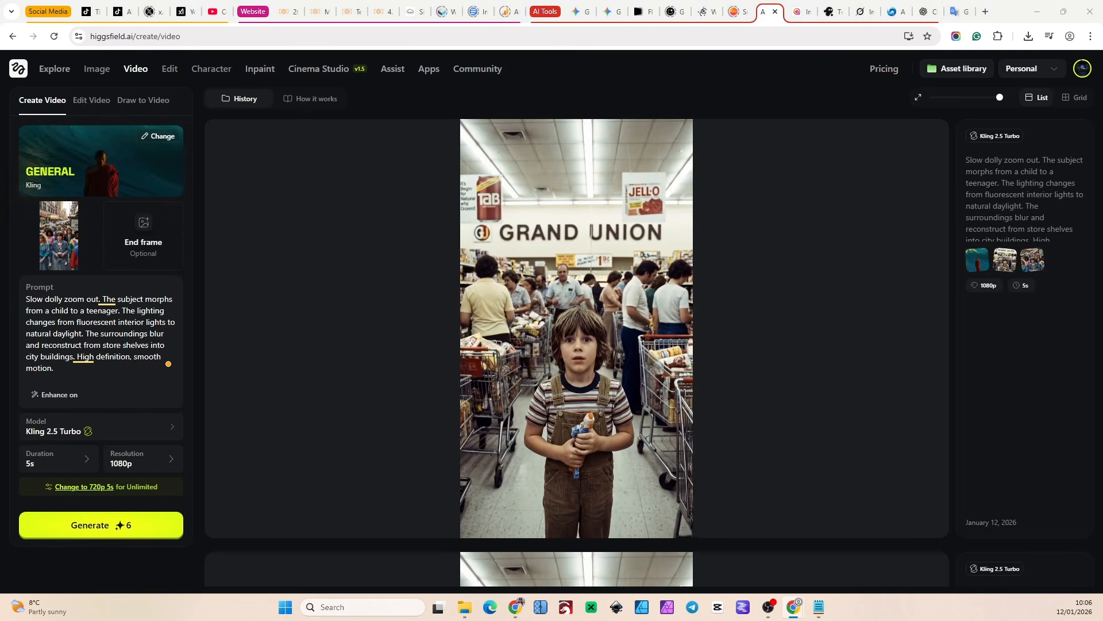
pyautogui.moveTo(0, 230); pyautogui.dragTo(113, 229)
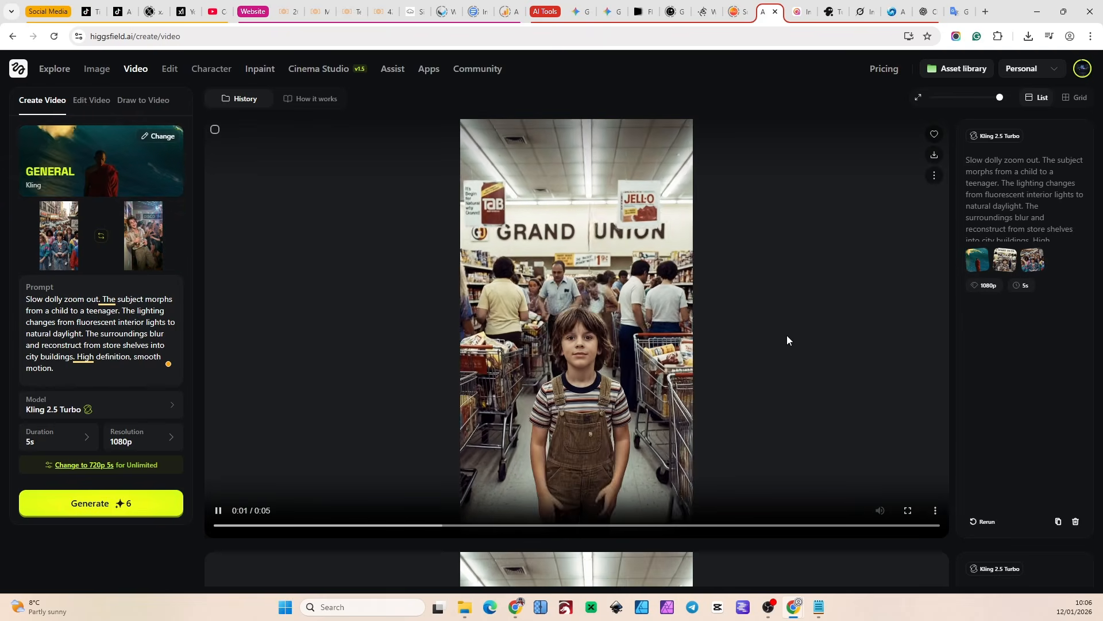
# Reuse the history prompt beginning "A seamless time-lapse transition of a young boy" and generate a 5 s, 1080p Kling 2.5 Turbo clip.
pyautogui.scroll(-9, 812, 333)
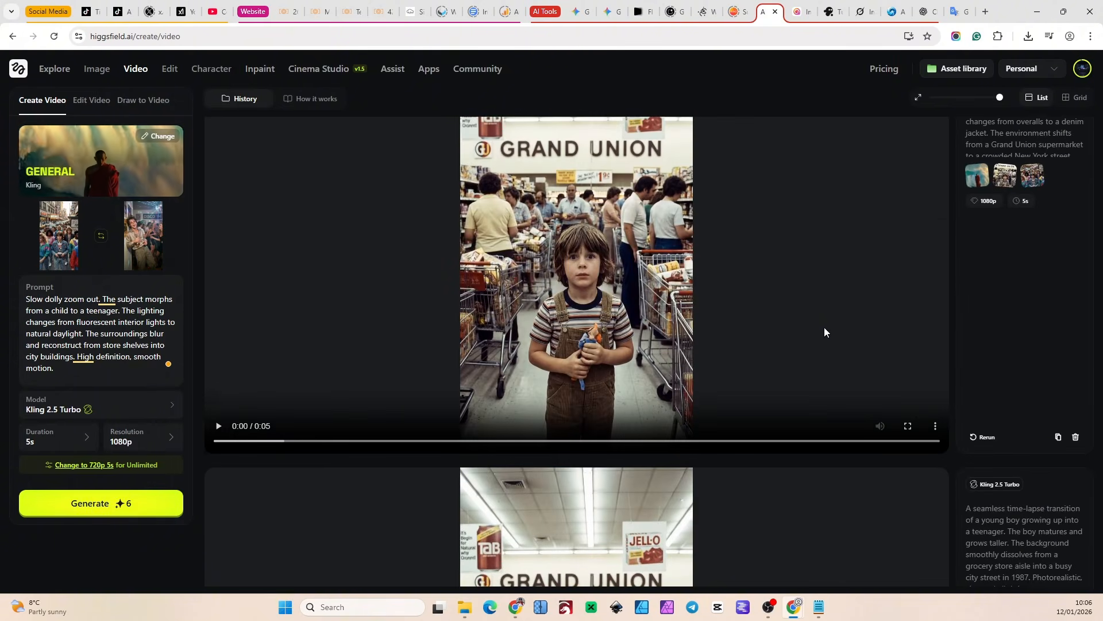
pyautogui.scroll(-5, 824, 332)
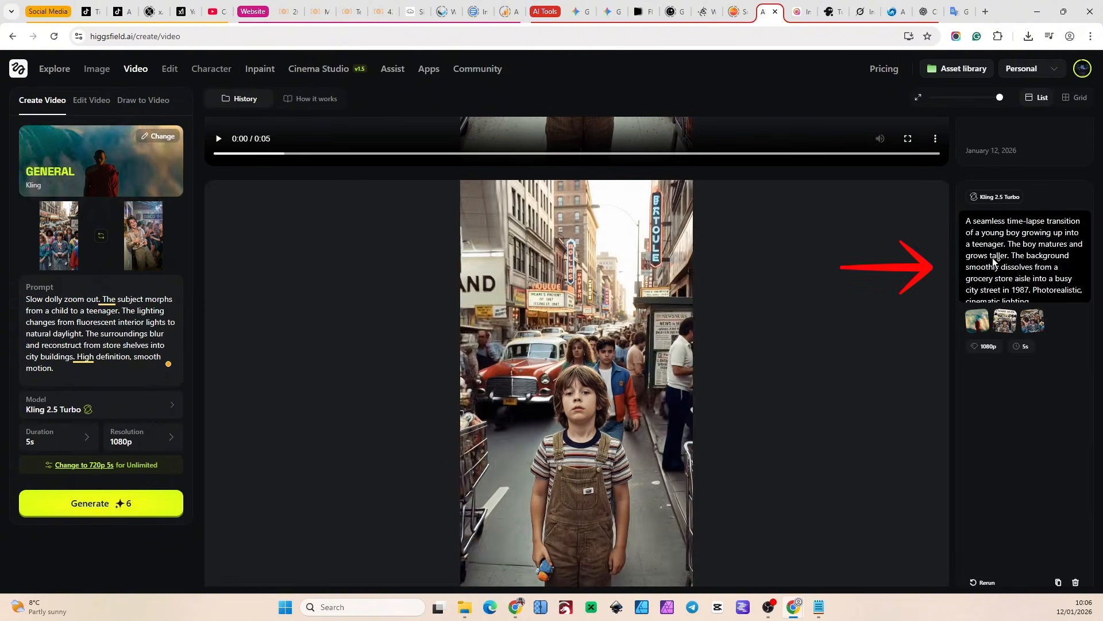
pyautogui.click(994, 260)
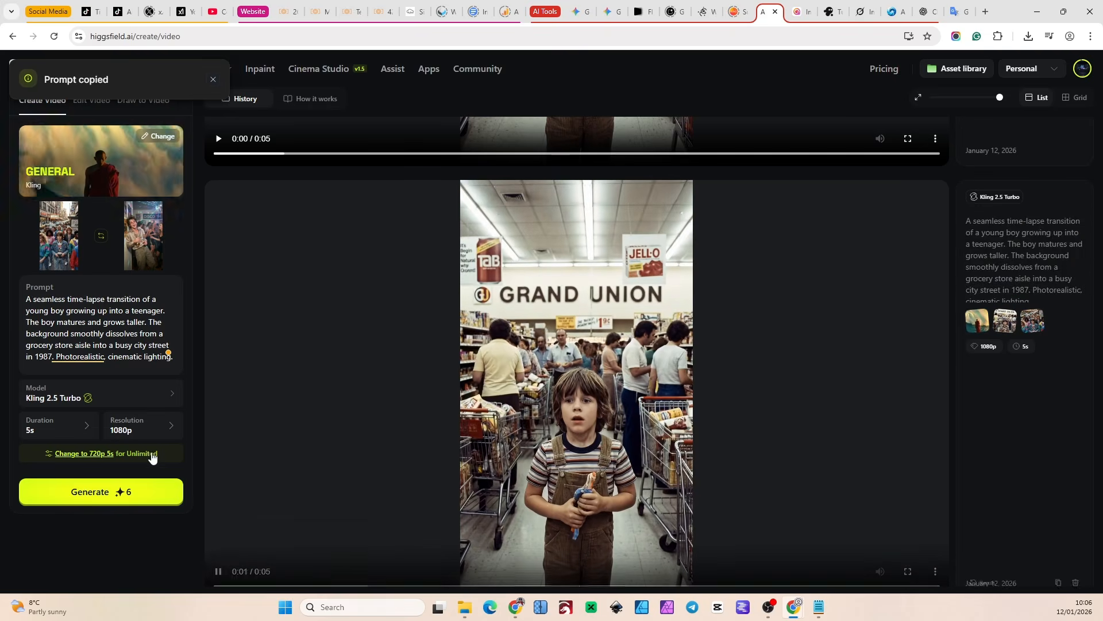
pyautogui.click(135, 489)
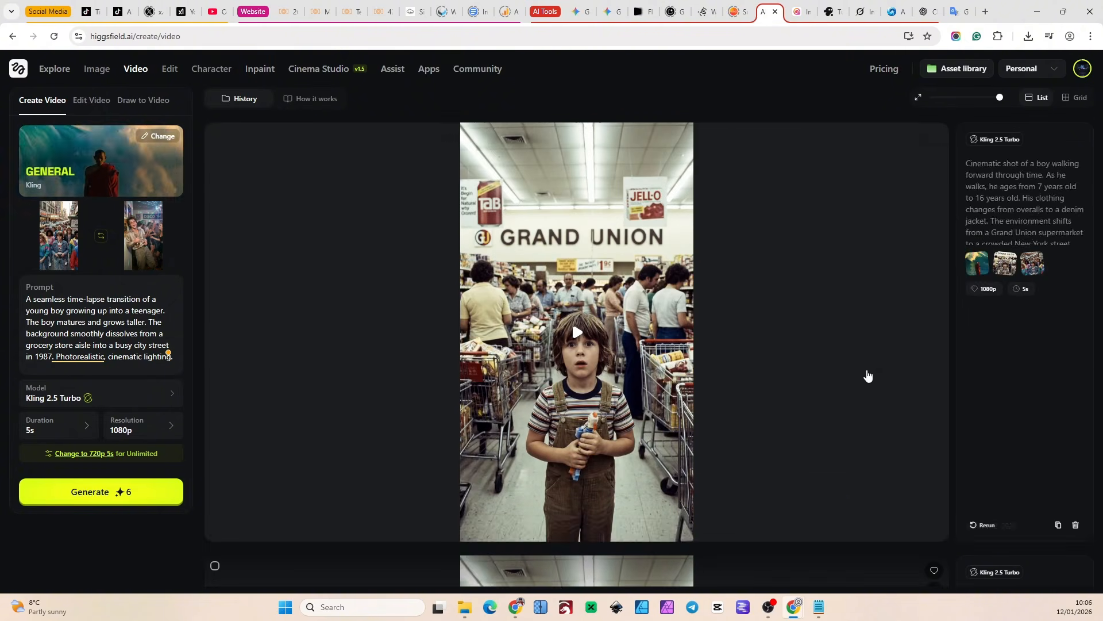
# Generate two more clips by reusing the history prompts beginning "Cinematic shot of a boy walking forward through time" and "Slow dolly zoom out".
pyautogui.click(982, 316)
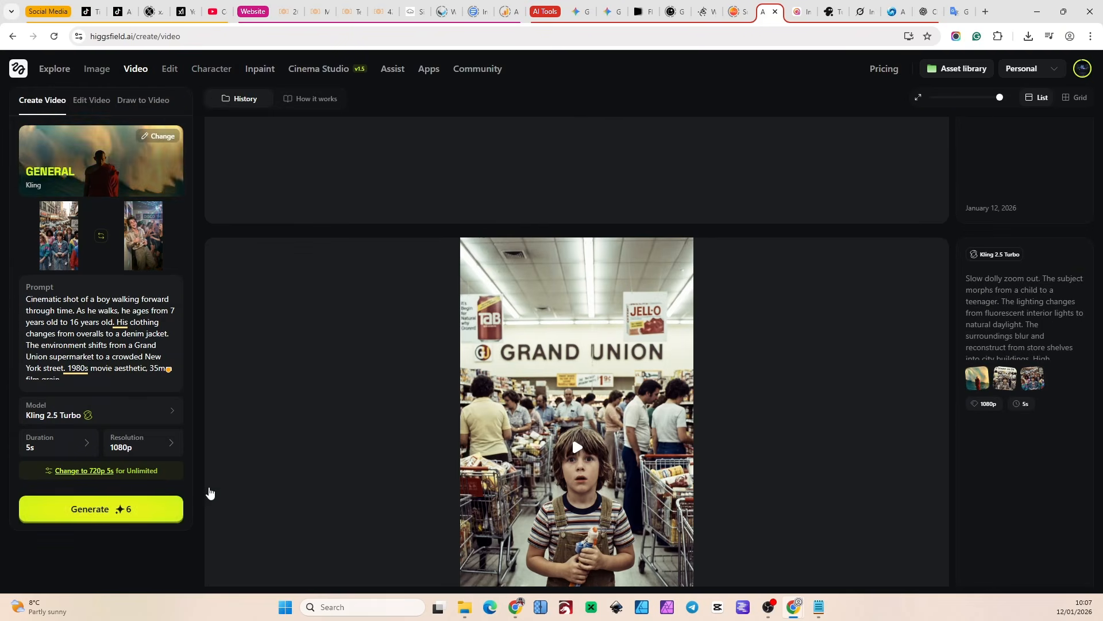
pyautogui.click(967, 322)
pyautogui.click(121, 503)
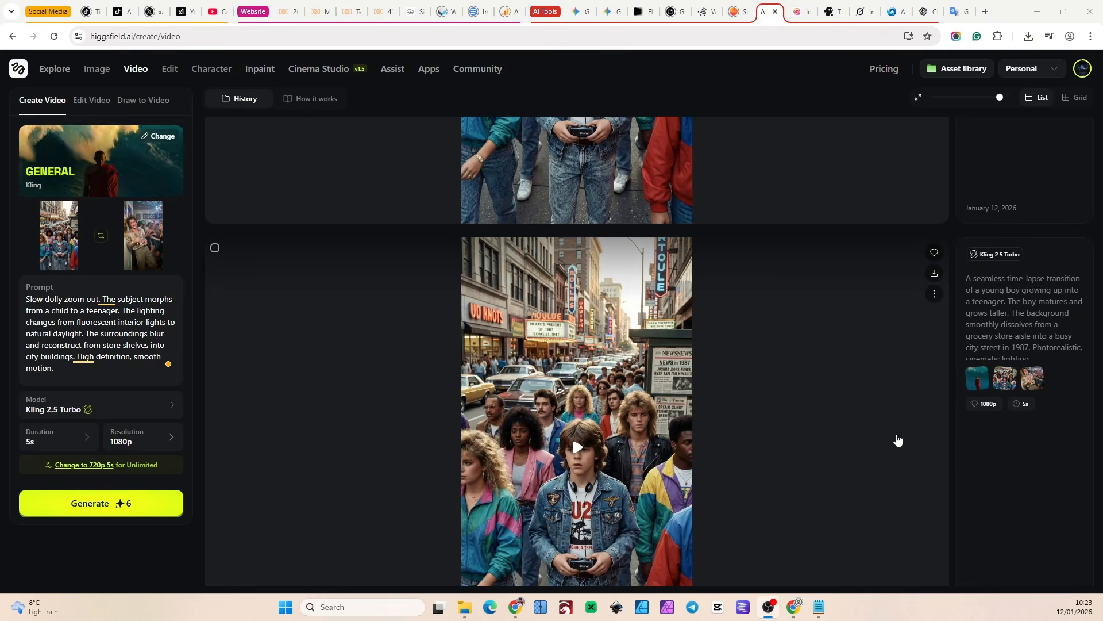
pyautogui.scroll(-2, 675, 417)
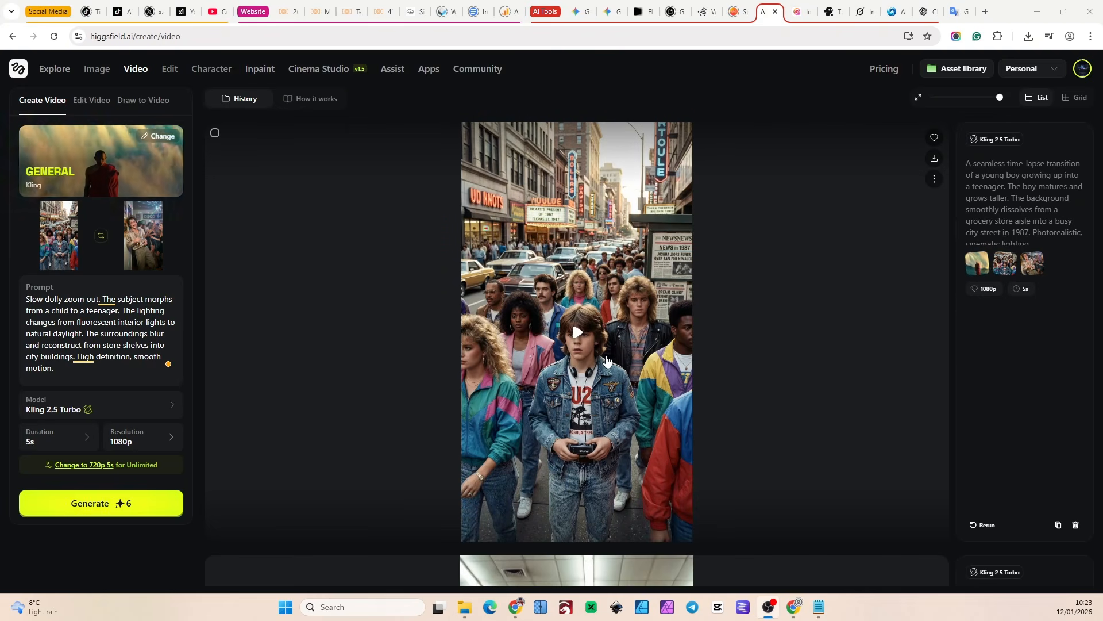
# Play the three generated clips that morph the teenager on the 1987 street into the young man at the disco.
pyautogui.click(577, 333)
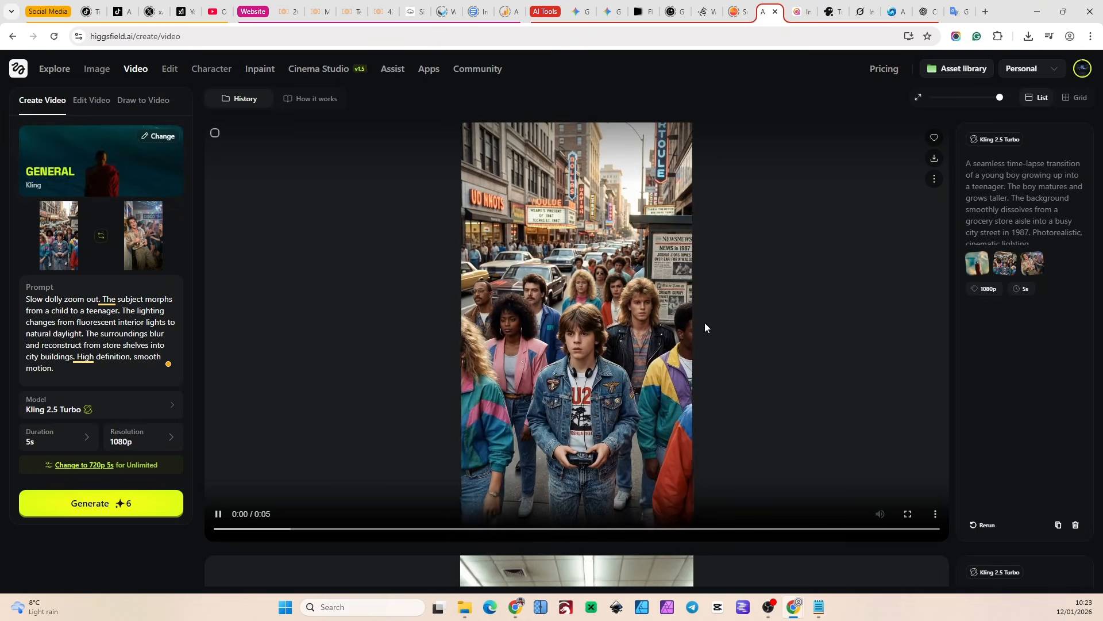
pyautogui.scroll(3, 702, 322)
pyautogui.scroll(4, 698, 327)
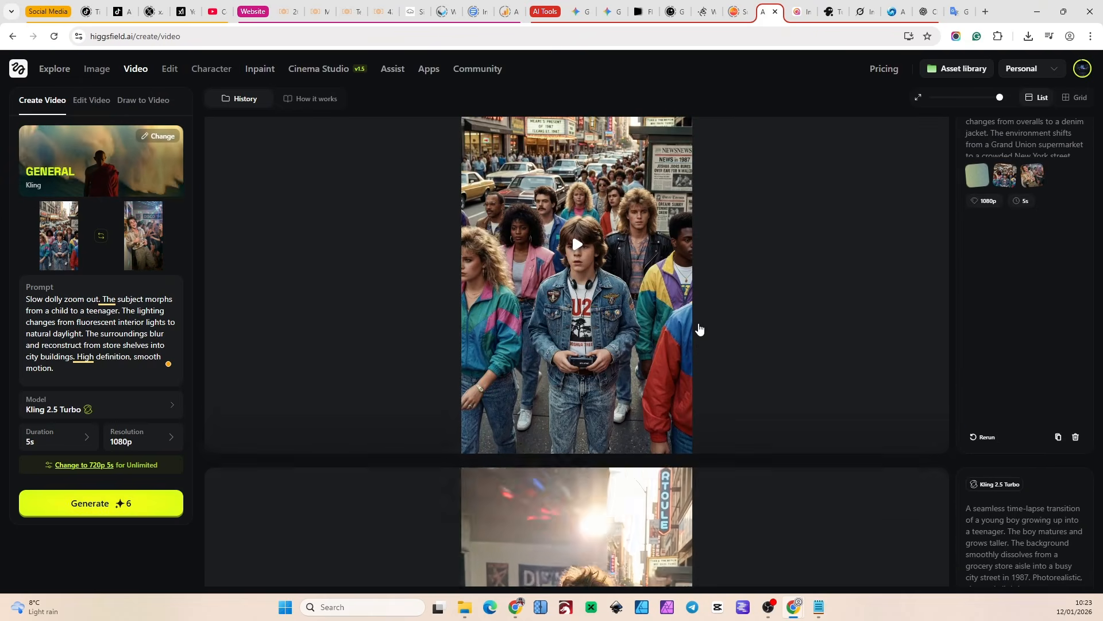
pyautogui.click(578, 302)
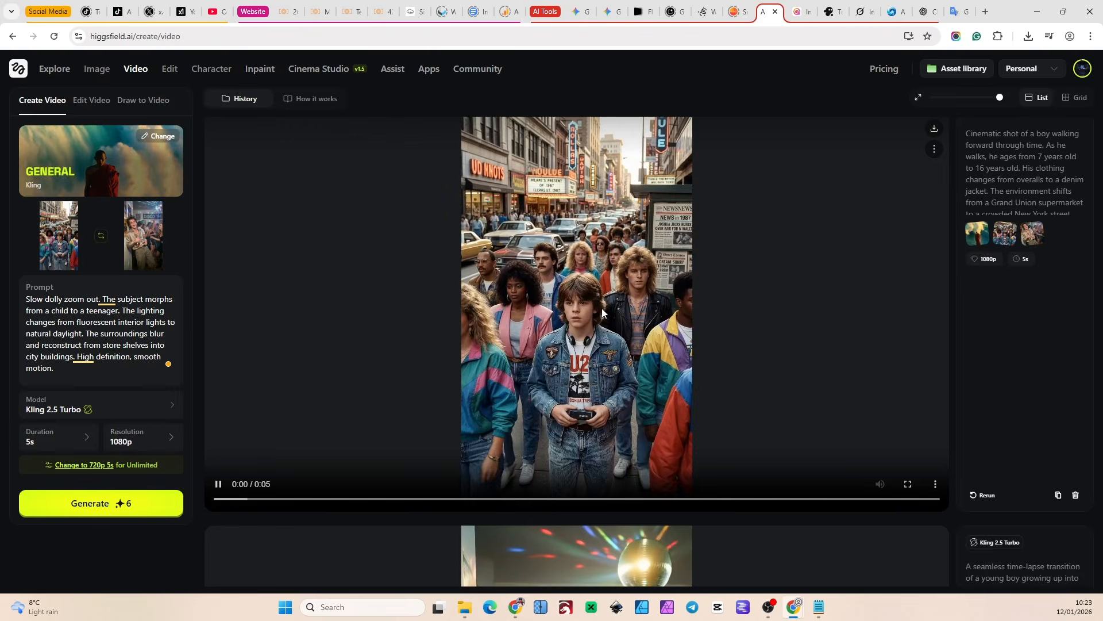
pyautogui.scroll(1, 732, 325)
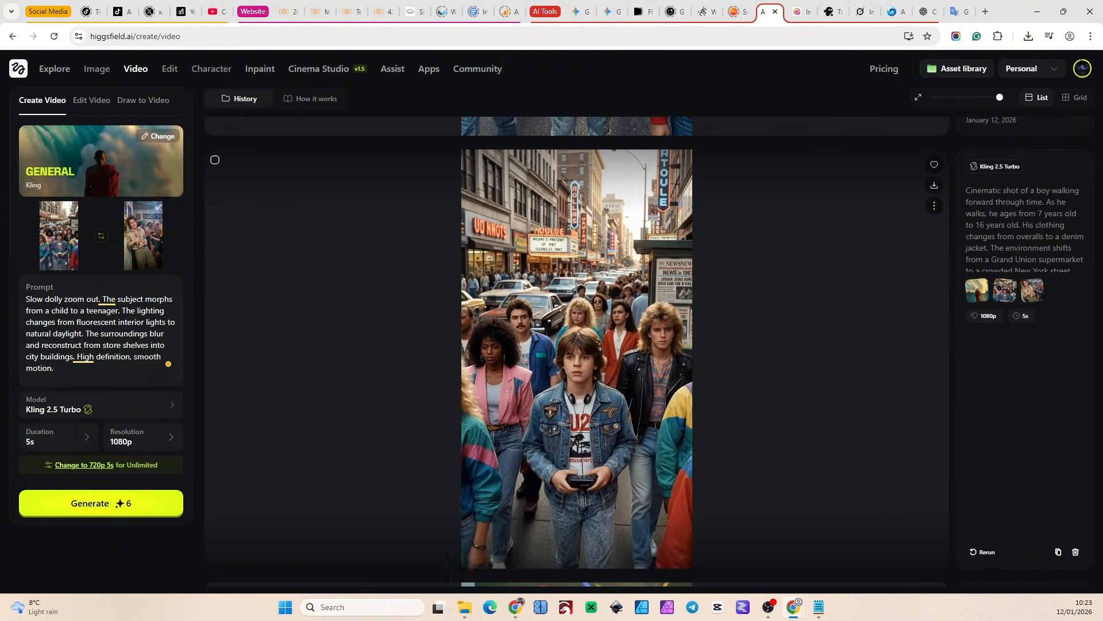
pyautogui.scroll(5, 763, 327)
pyautogui.scroll(2, 763, 327)
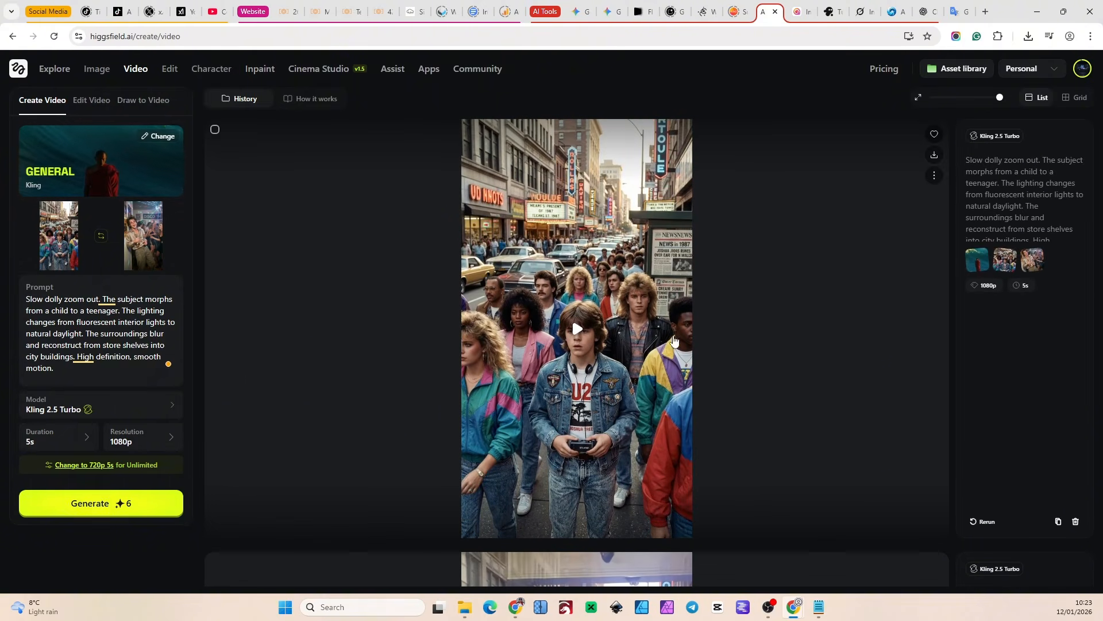
pyautogui.click(594, 339)
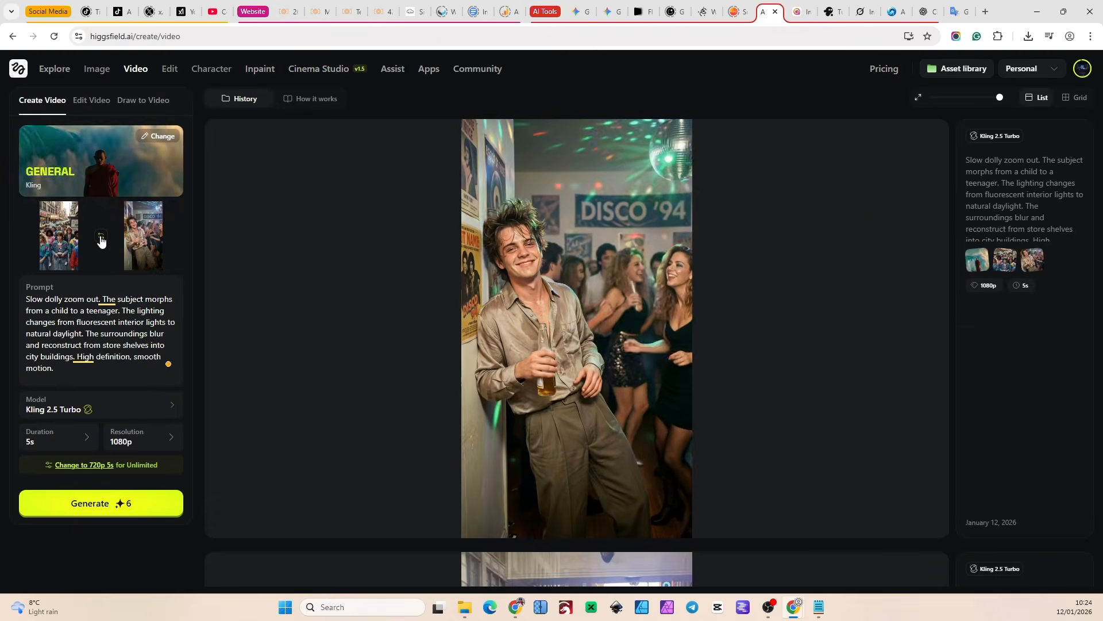
# Make the disco image the start frame, add the factory worker image as end frame, and generate with the "A seamless time-lapse transition" history prompt.
pyautogui.click(101, 241)
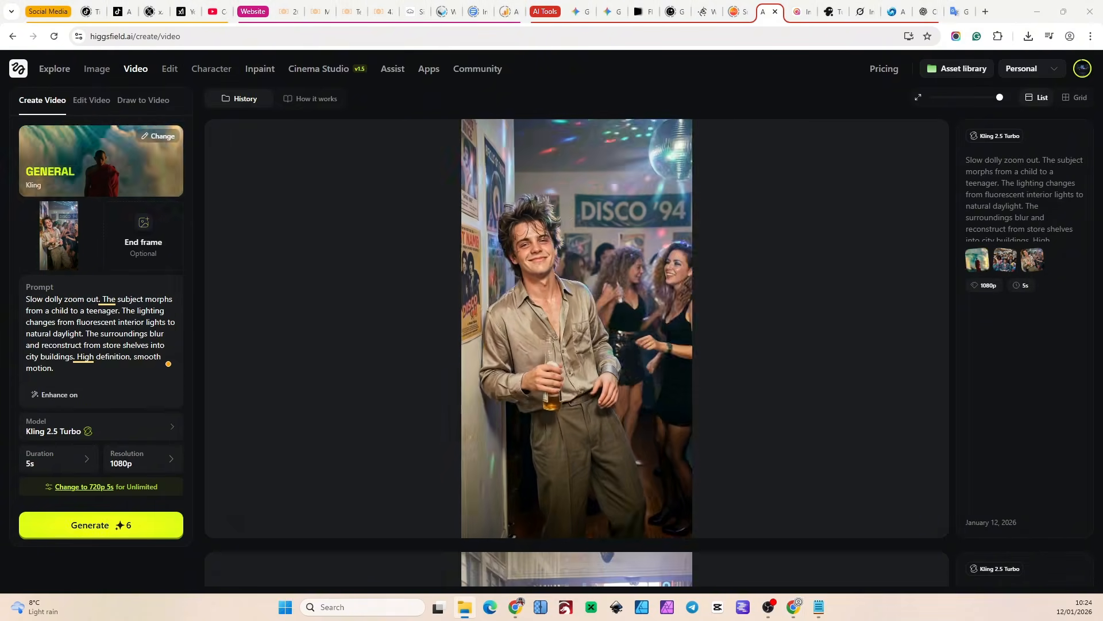
pyautogui.moveTo(133, 252); pyautogui.dragTo(143, 253)
pyautogui.scroll(-18, 866, 329)
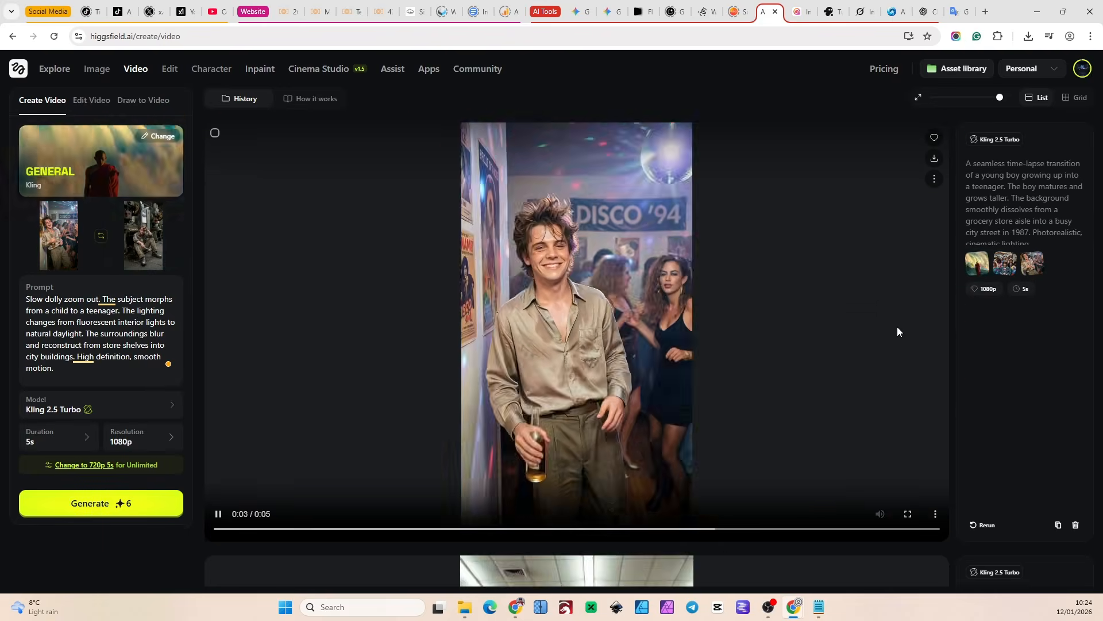
pyautogui.click(1023, 253)
pyautogui.click(149, 494)
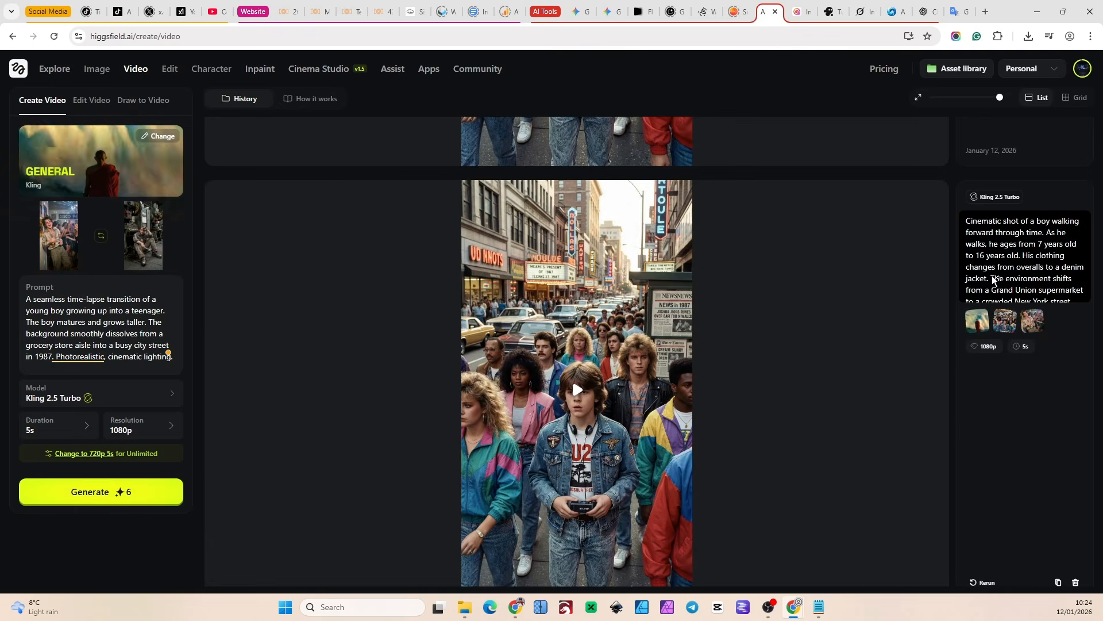
# Generate two more disco-to-factory clips with the history prompts beginning "Cinematic shot of a boy walking forward through time" and "Slow dolly zoom out".
pyautogui.click(995, 278)
pyautogui.click(1023, 259)
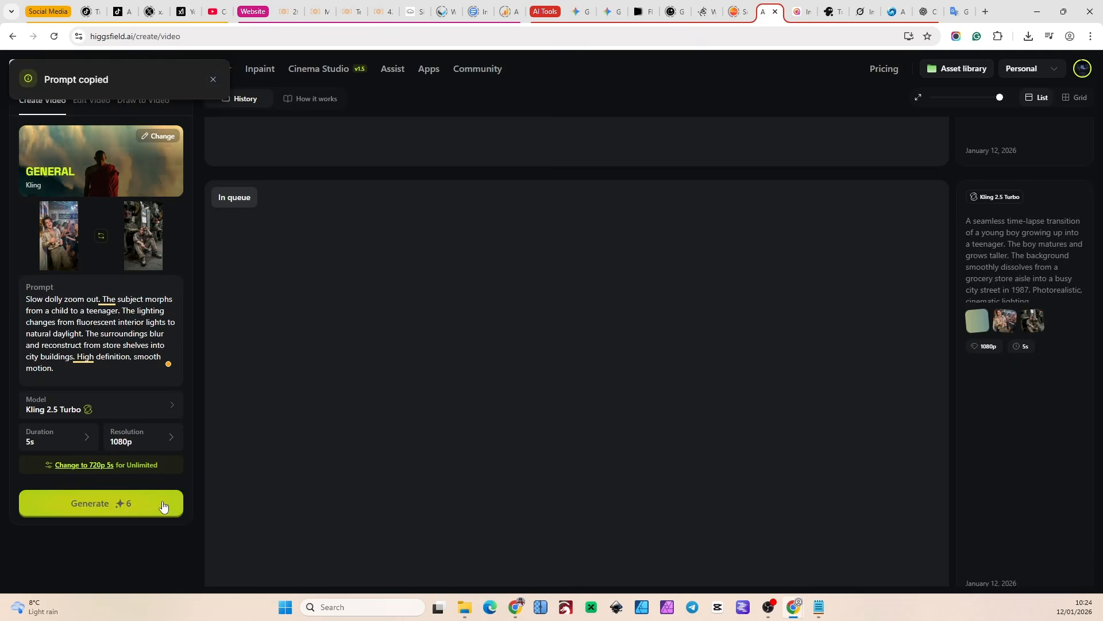
pyautogui.click(163, 505)
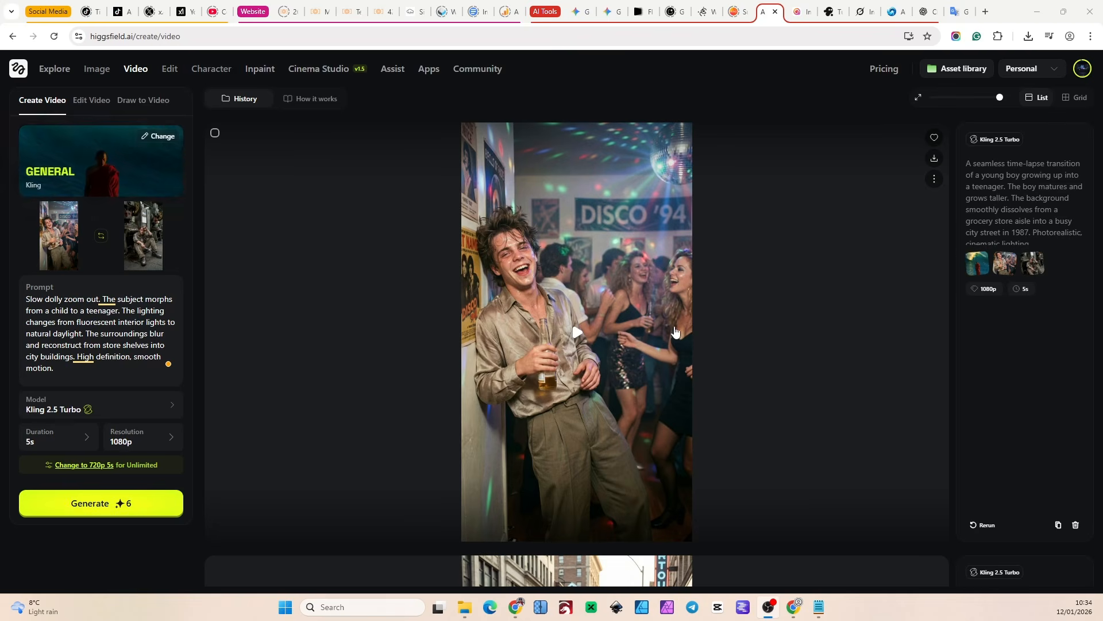
# Play the three generated clips that morph the young man at the disco into the factory worker.
pyautogui.click(592, 330)
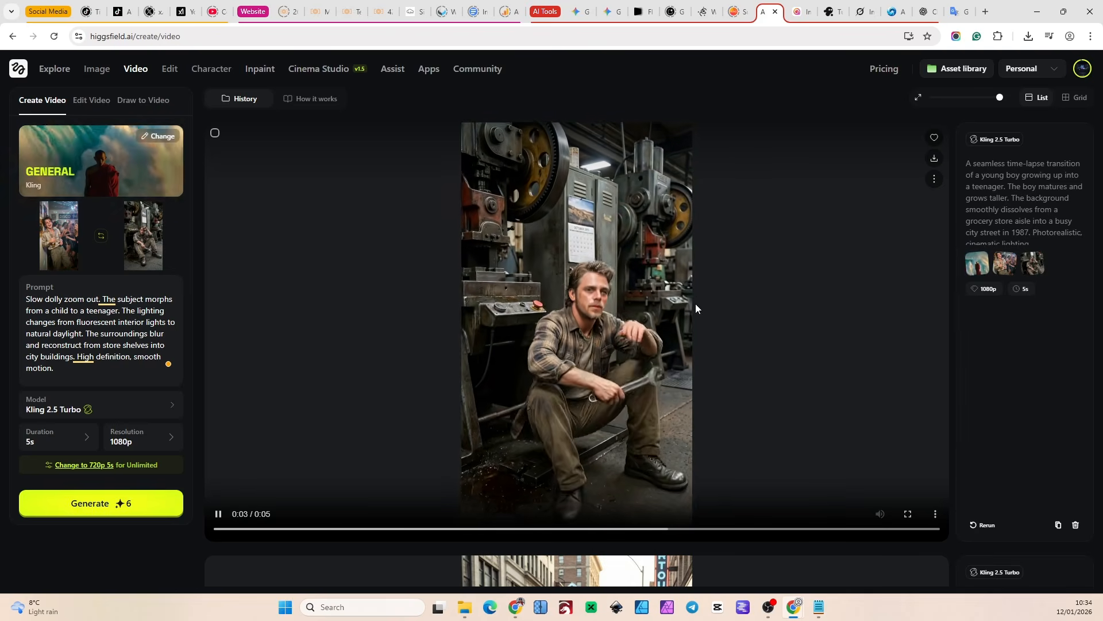
pyautogui.scroll(8, 695, 308)
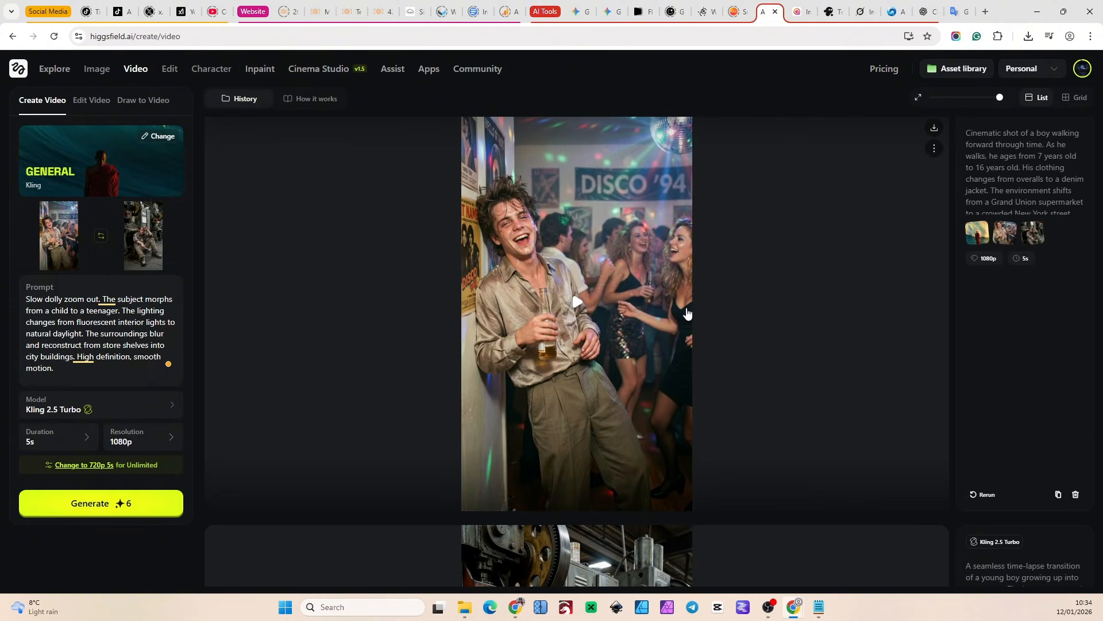
pyautogui.click(581, 359)
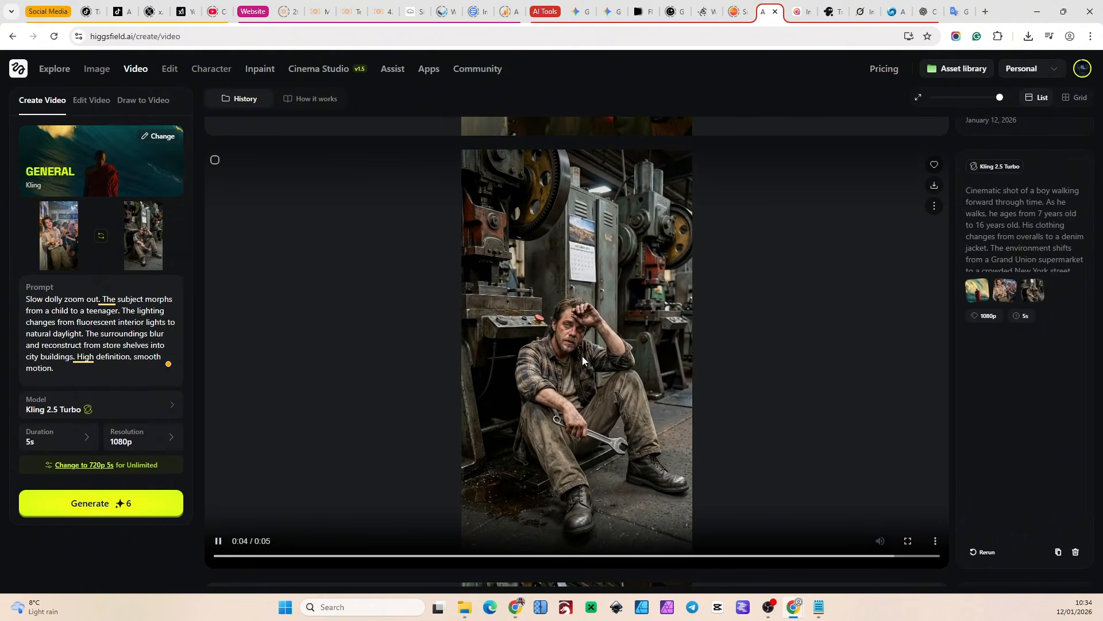
pyautogui.scroll(8, 581, 360)
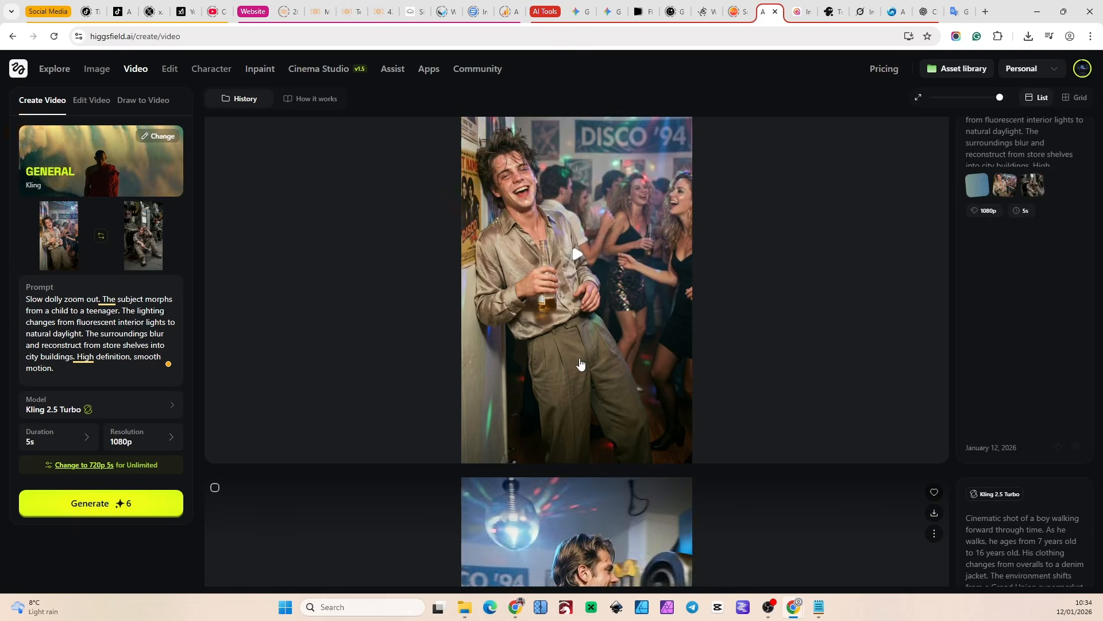
pyautogui.click(576, 327)
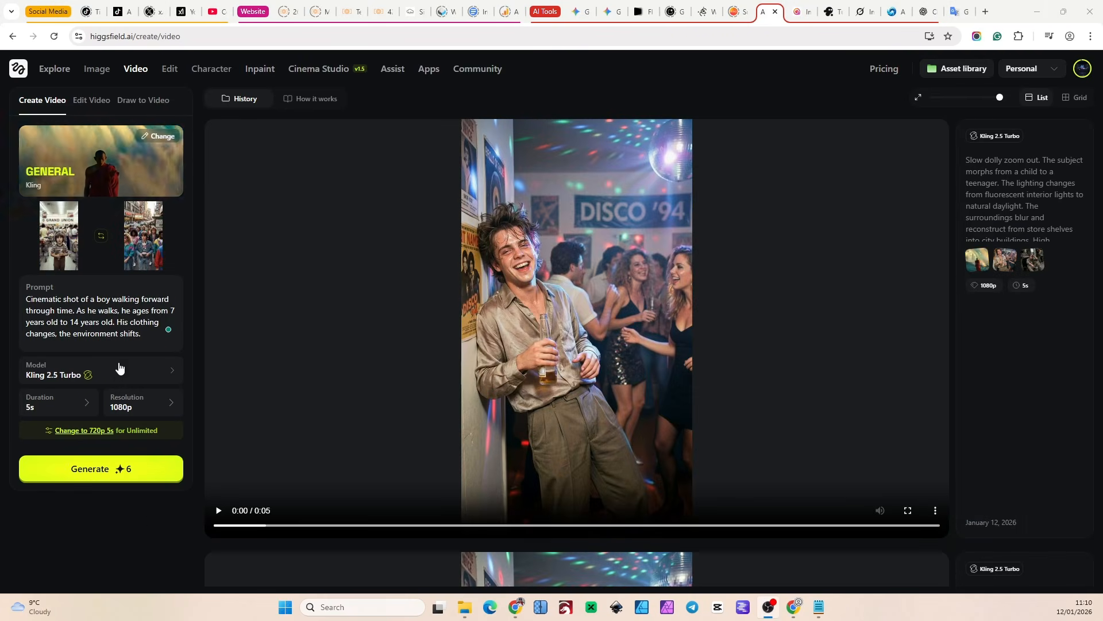
# Generate the supermarket-to-street clip of the boy ageing from 7 to 14, and replace the prompt with the teenager version ageing from 14 to 21.
pyautogui.click(122, 469)
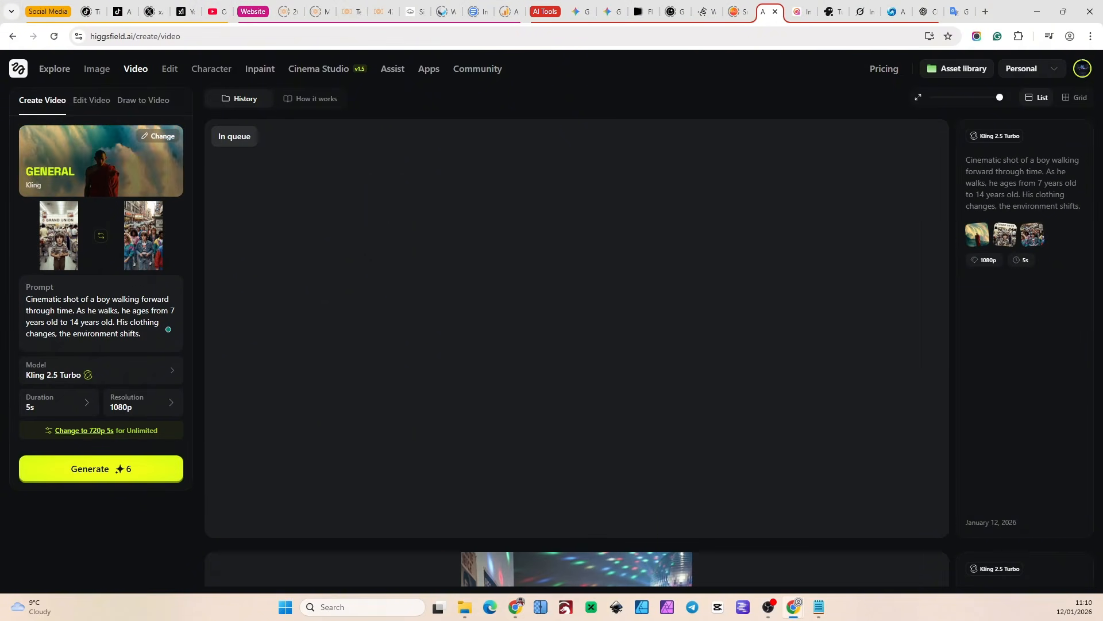
pyautogui.hotkey('alt', 'Tab')
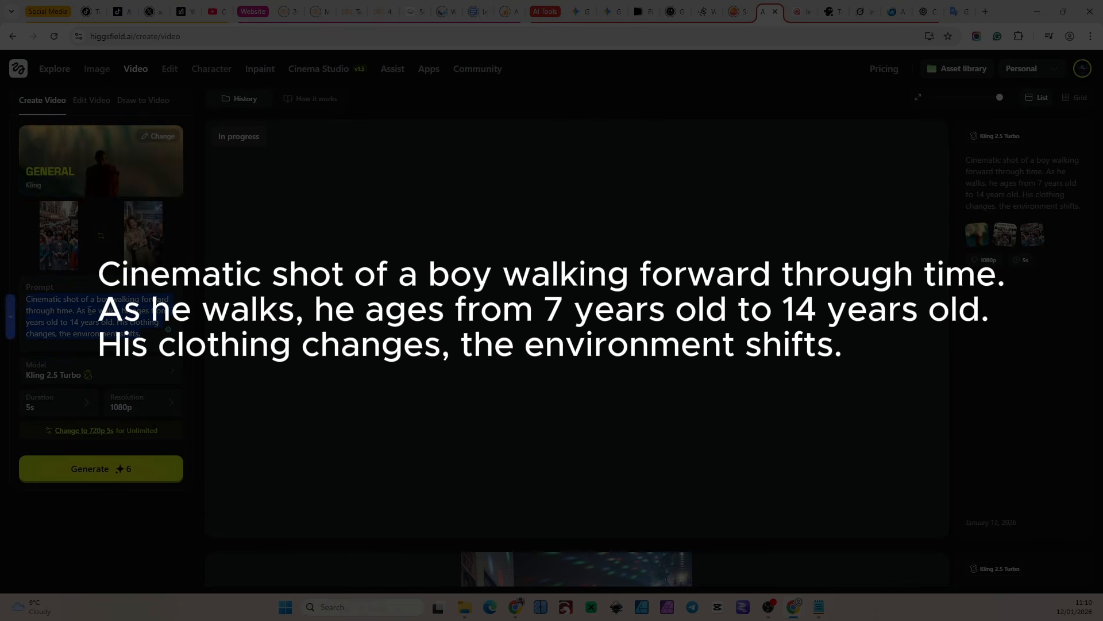
pyautogui.hotkey('ctrl', 'v')
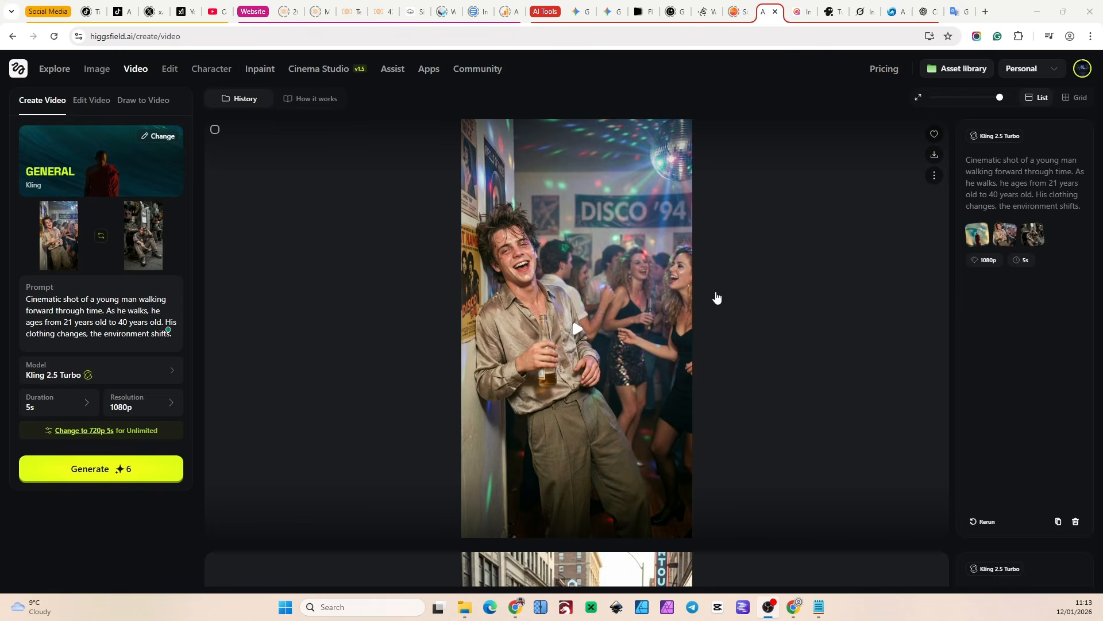
# Find the new clip of the boy ageing from 7 to 14 in the history and play it.
pyautogui.scroll(-14, 717, 297)
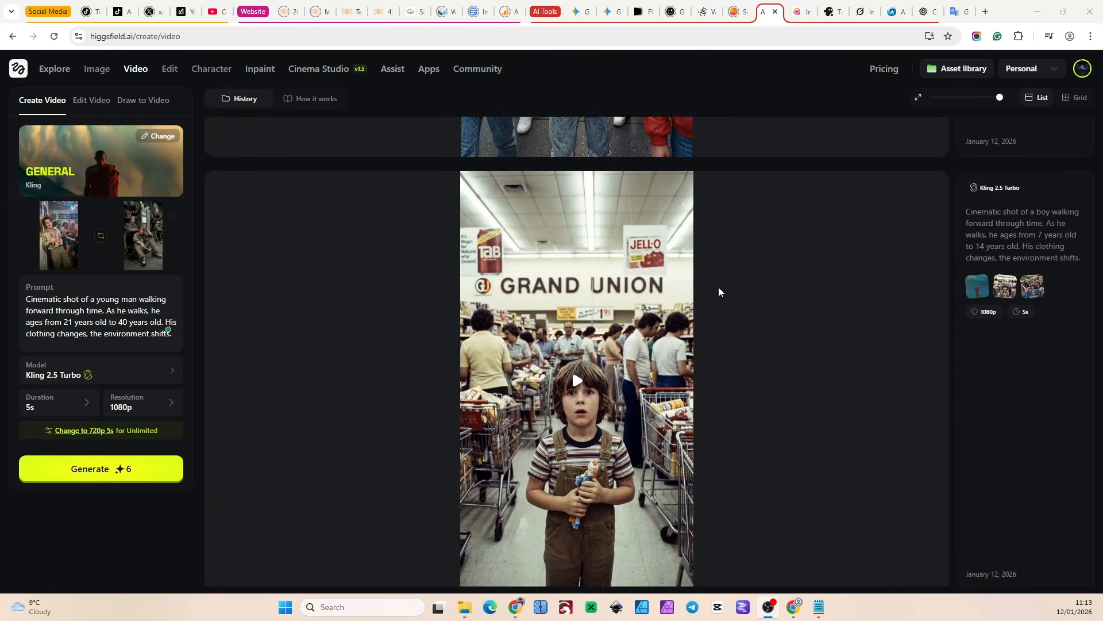
pyautogui.scroll(-5, 718, 287)
pyautogui.scroll(5, 724, 286)
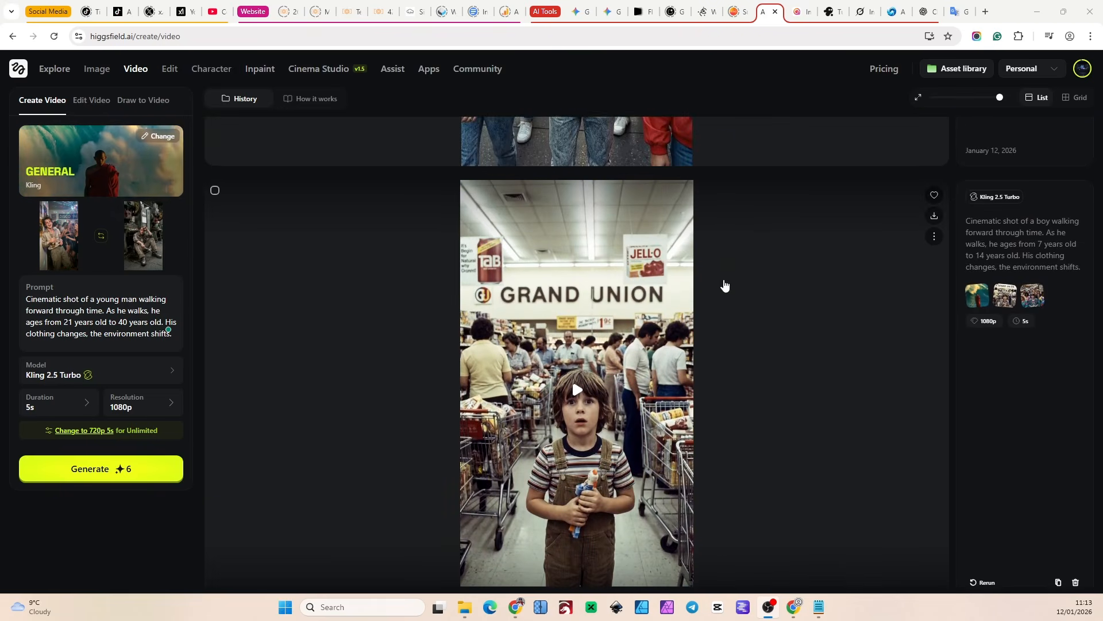
pyautogui.scroll(-1, 724, 286)
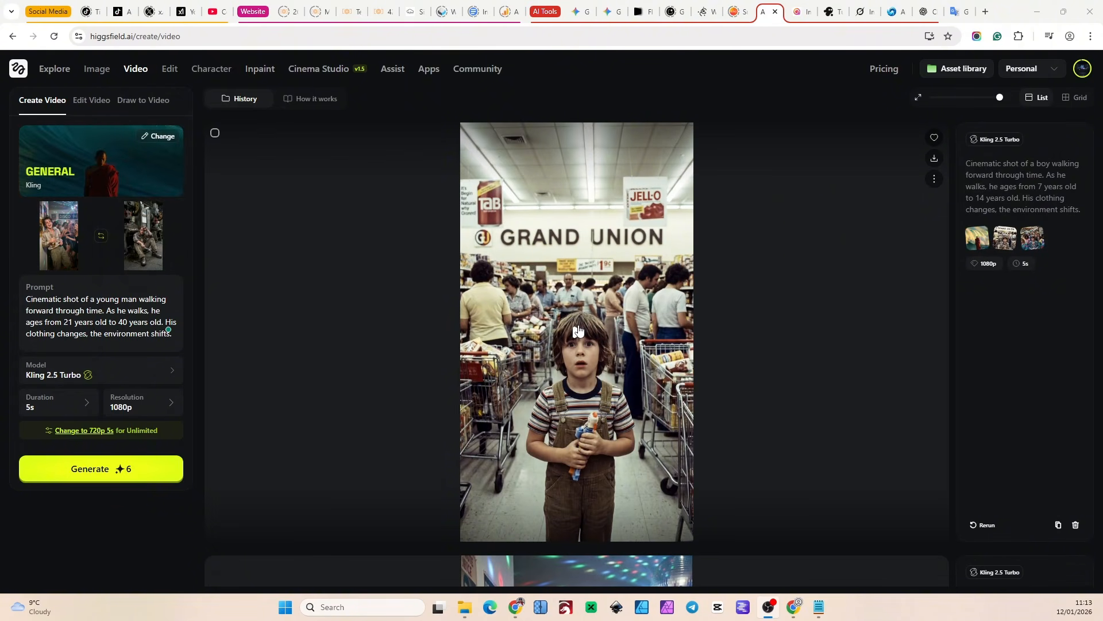
pyautogui.click(578, 332)
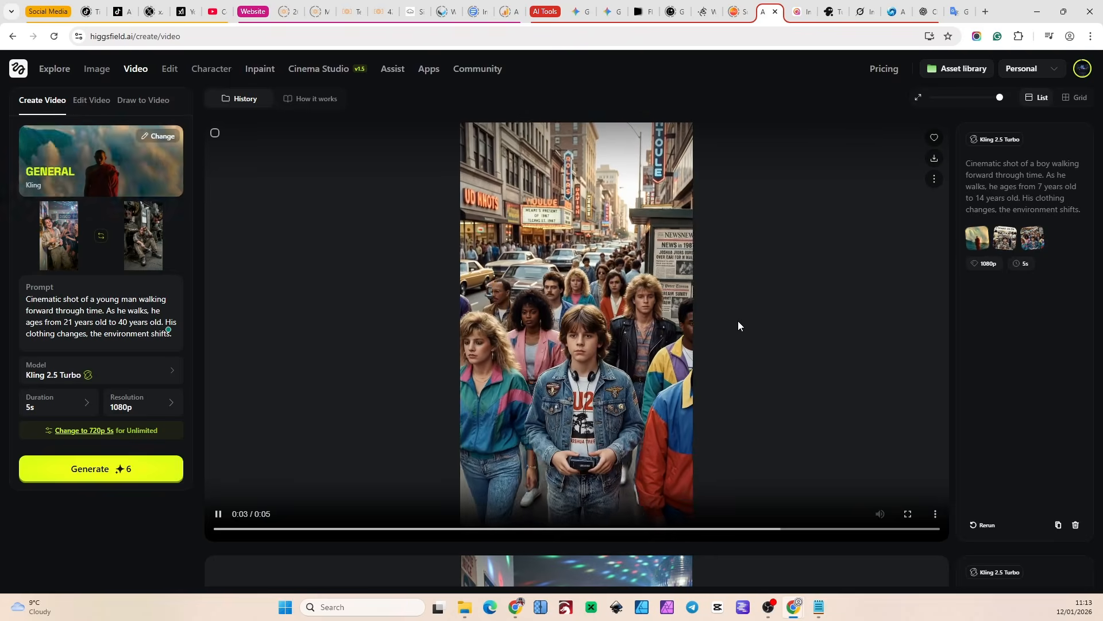
# Play the new clips of the teenager ageing from 14 to 21 and the young man ageing from 21 to 40.
pyautogui.scroll(-5, 737, 319)
pyautogui.scroll(3, 735, 322)
pyautogui.scroll(1, 732, 325)
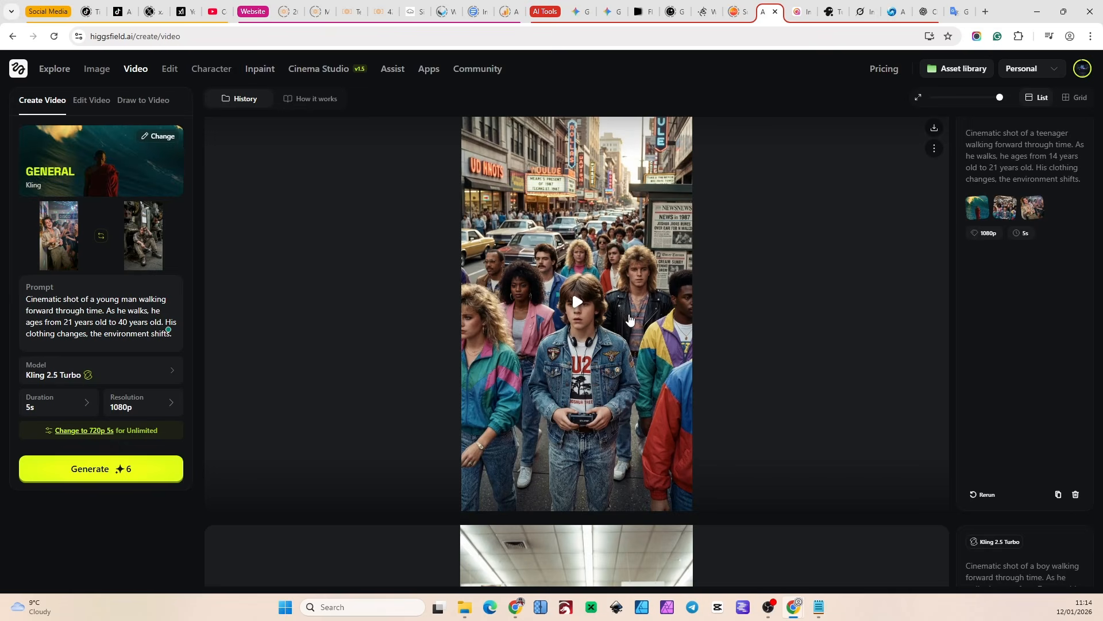
pyautogui.click(571, 308)
pyautogui.scroll(1, 844, 326)
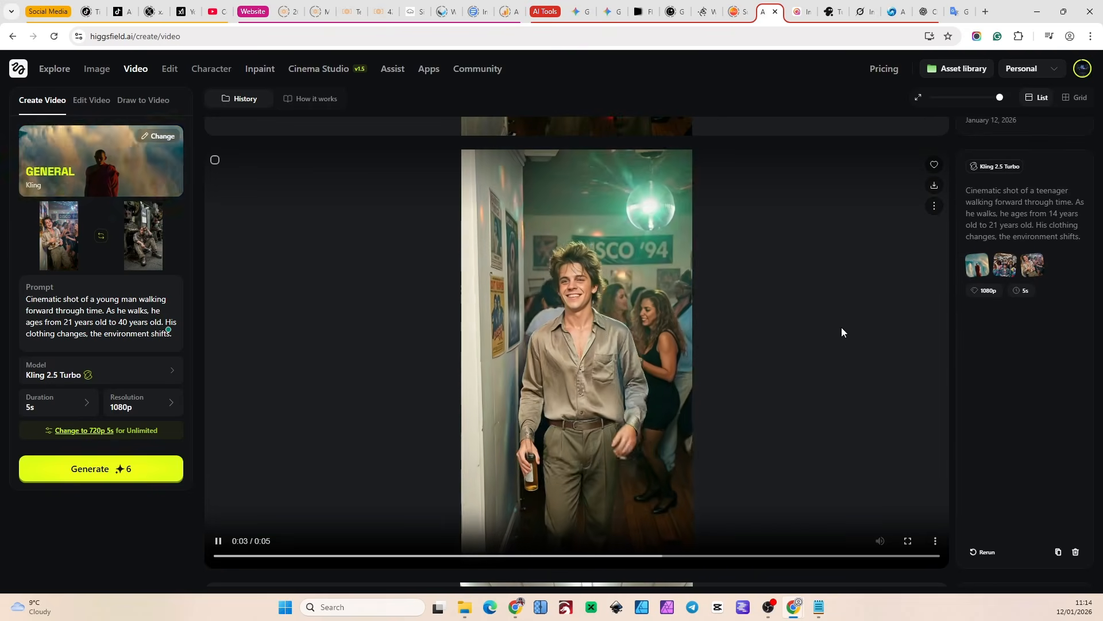
pyautogui.scroll(1, 840, 326)
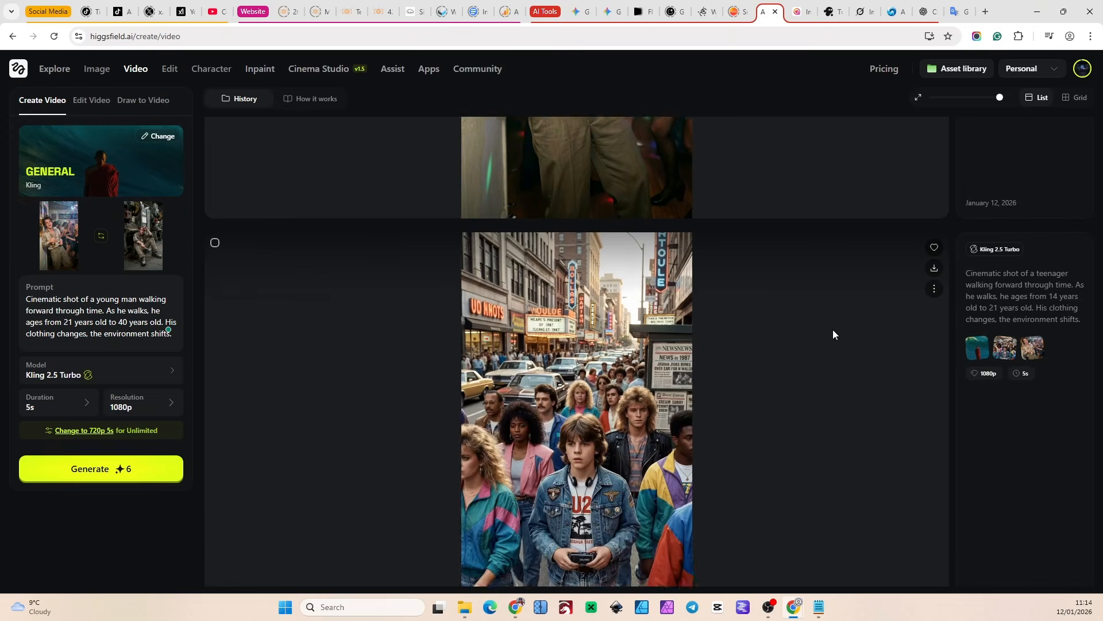
pyautogui.scroll(4, 833, 335)
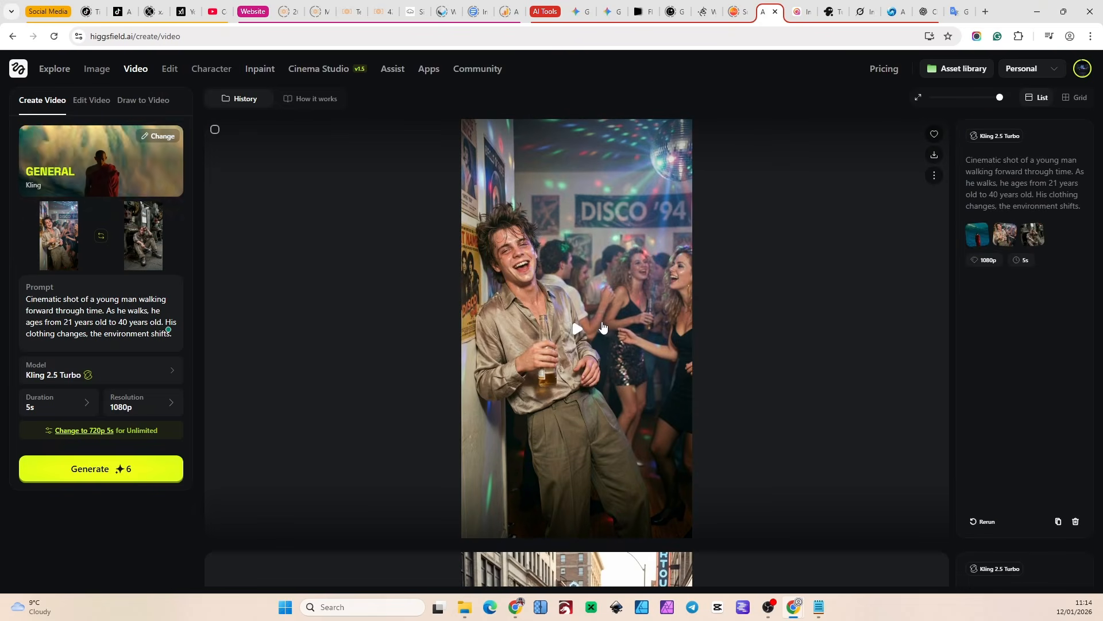
pyautogui.click(602, 326)
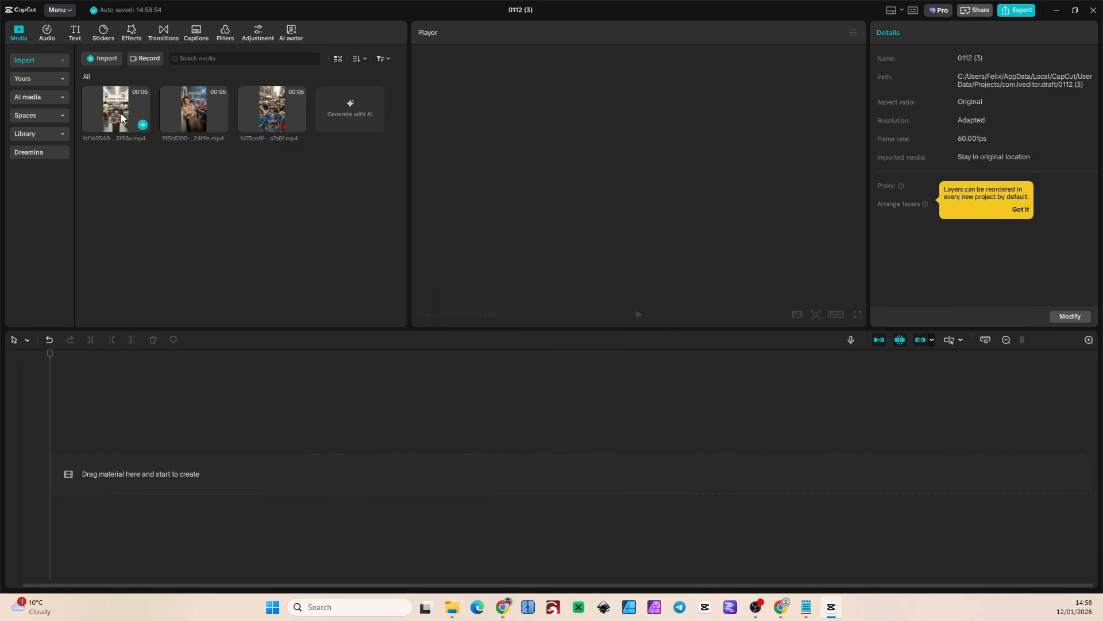
# In CapCut, place the three clips on the timeline in age order: supermarket boy, street teenager, disco young man.
pyautogui.click(142, 125)
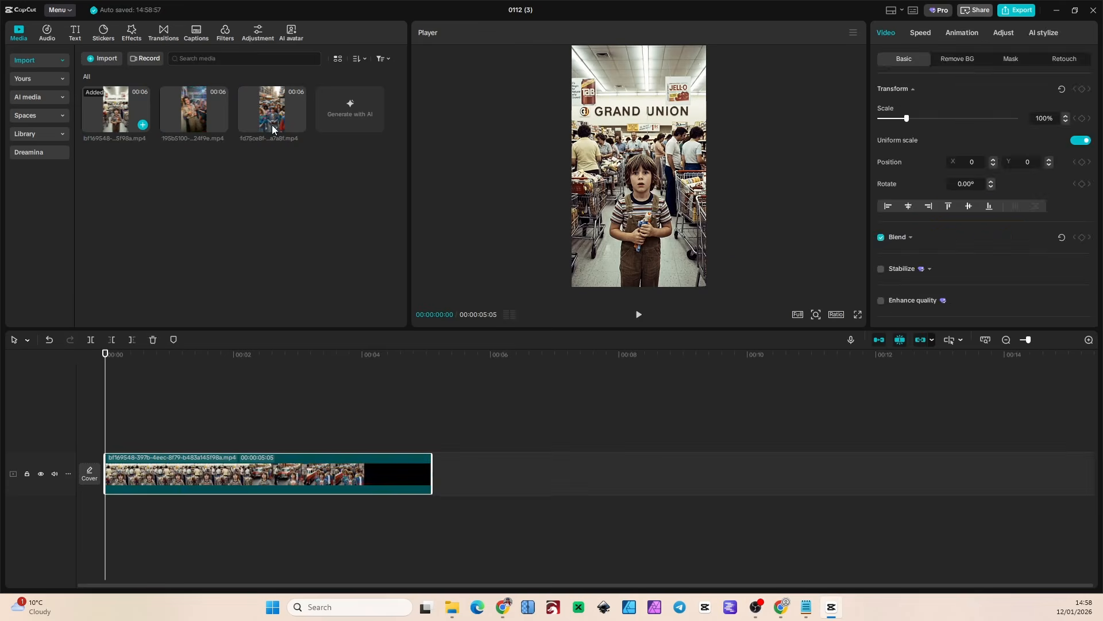
pyautogui.moveTo(271, 109); pyautogui.dragTo(436, 474)
pyautogui.moveTo(217, 115); pyautogui.dragTo(757, 475)
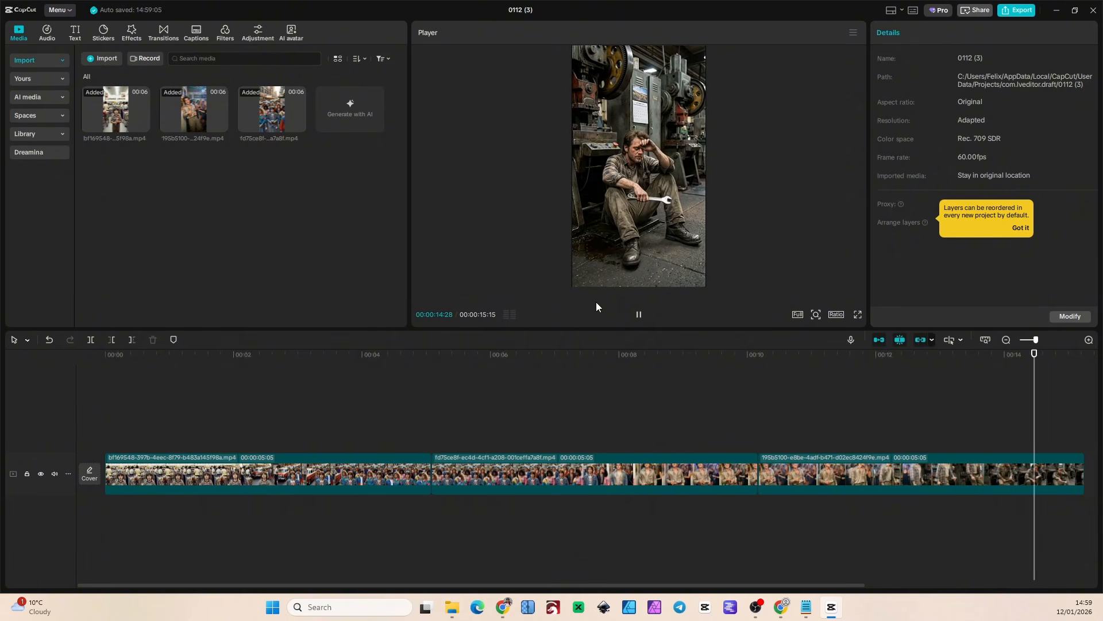
# Trim the second timeline clip at its junction with the first clip to a duration of 00:00:05:02.
pyautogui.click(430, 396)
pyautogui.click(460, 474)
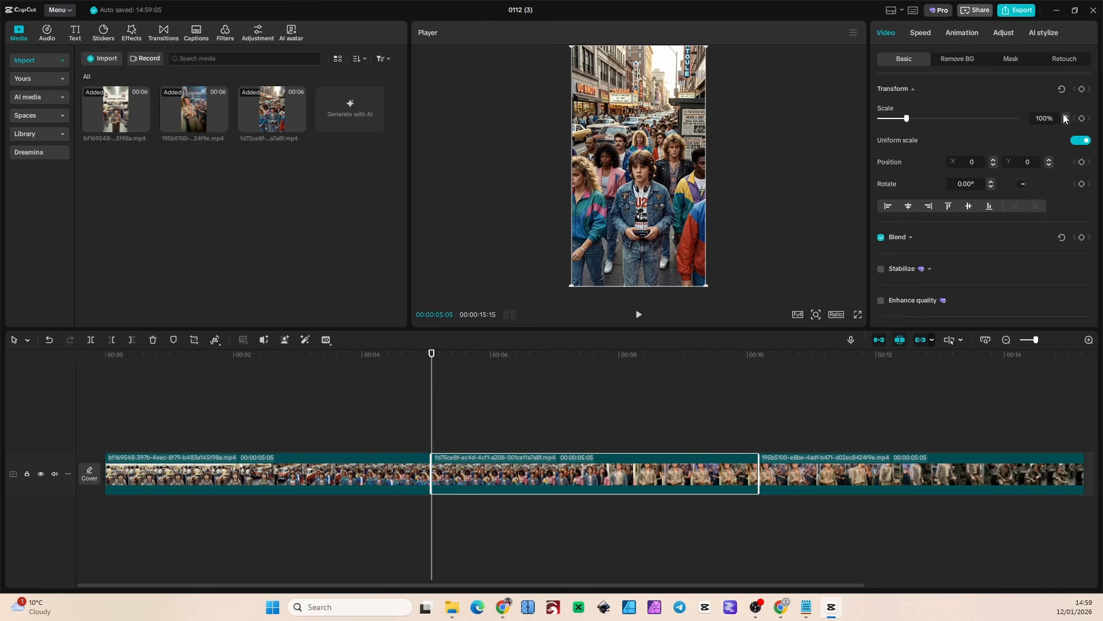
pyautogui.click(468, 402)
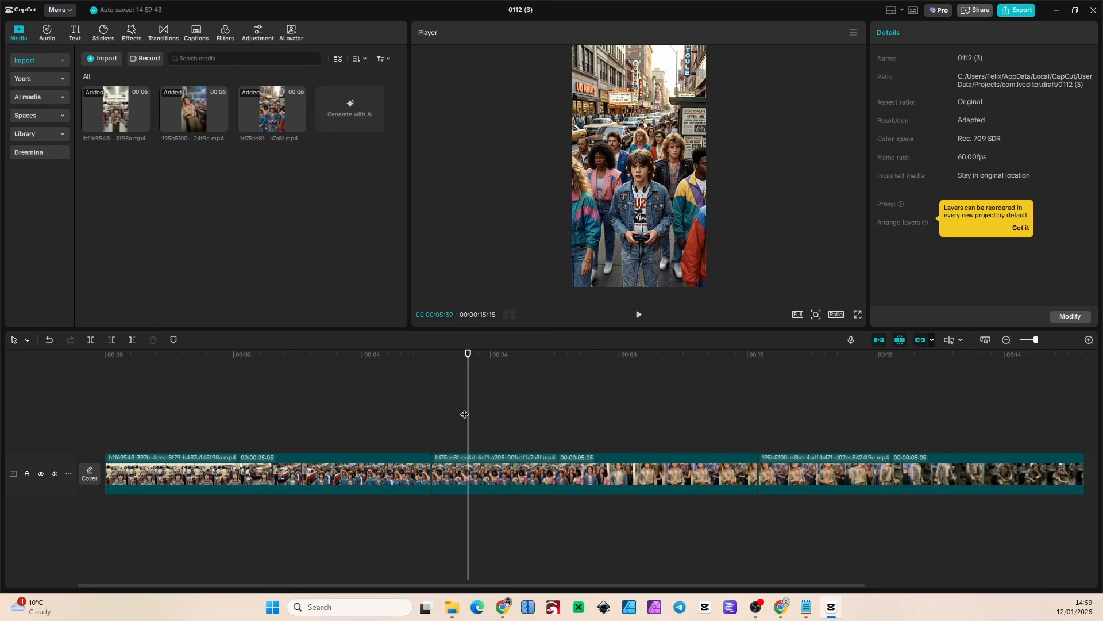
pyautogui.scroll(5, 464, 414)
pyautogui.click(460, 474)
pyautogui.click(584, 402)
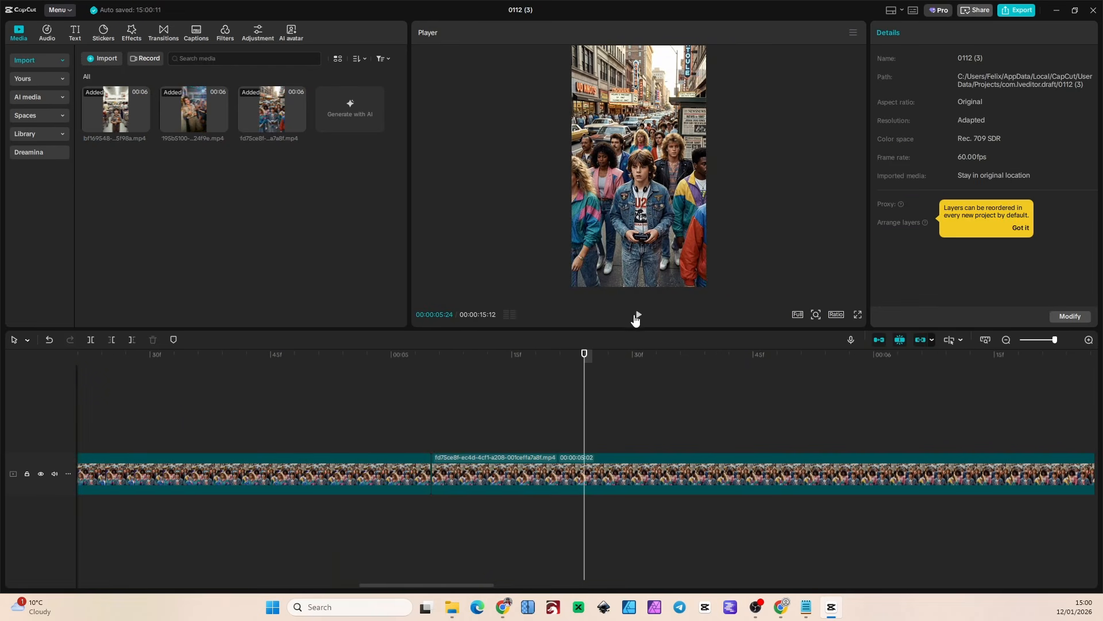
# Play the sequence from the beginning, pause it, and move the playhead to about 00:00:01:02 in the first clip.
pyautogui.click(636, 318)
pyautogui.scroll(-5, 609, 421)
pyautogui.press('Home')
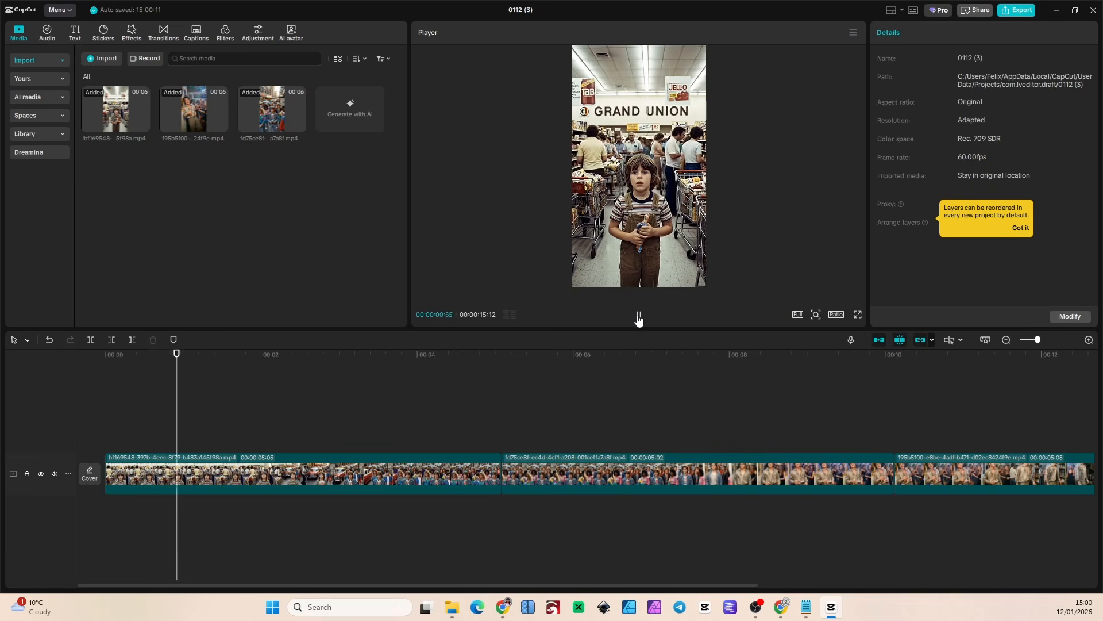
pyautogui.click(638, 318)
pyautogui.moveTo(268, 390); pyautogui.dragTo(178, 387)
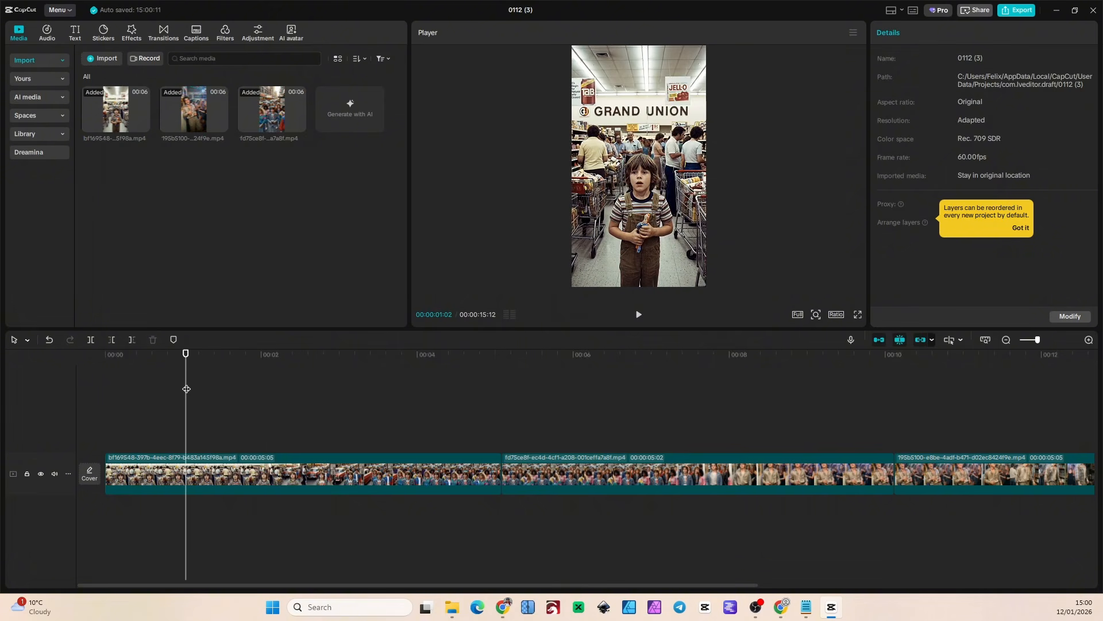
# Cut away the start of the first timeline clip up to the playhead and play the result from the beginning.
pyautogui.click(186, 474)
pyautogui.press('q')
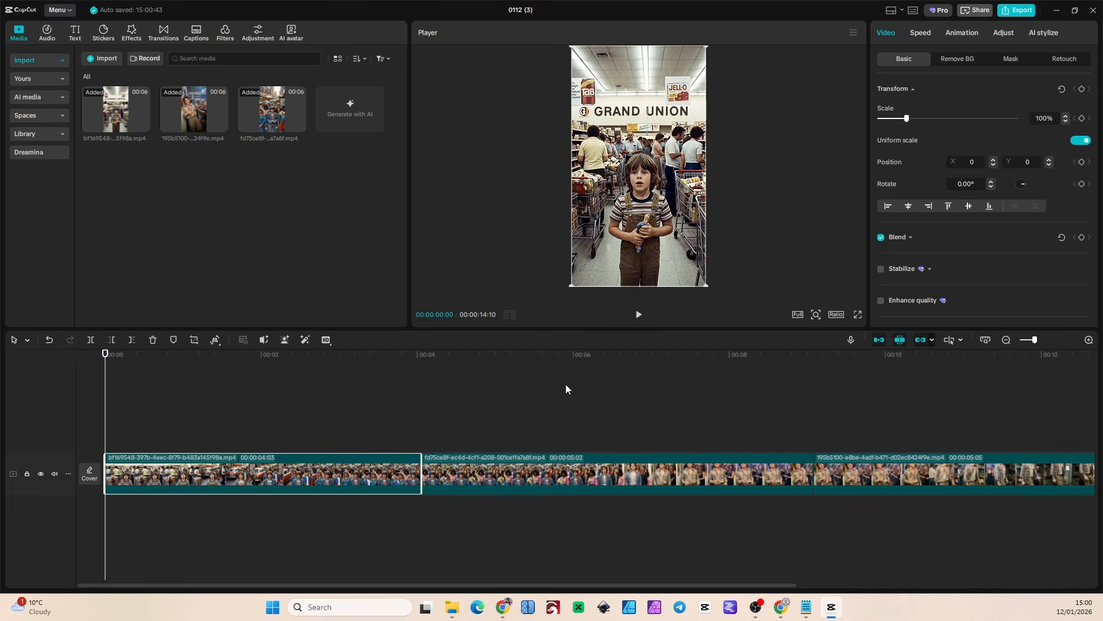
pyautogui.click(638, 317)
pyautogui.press('space')
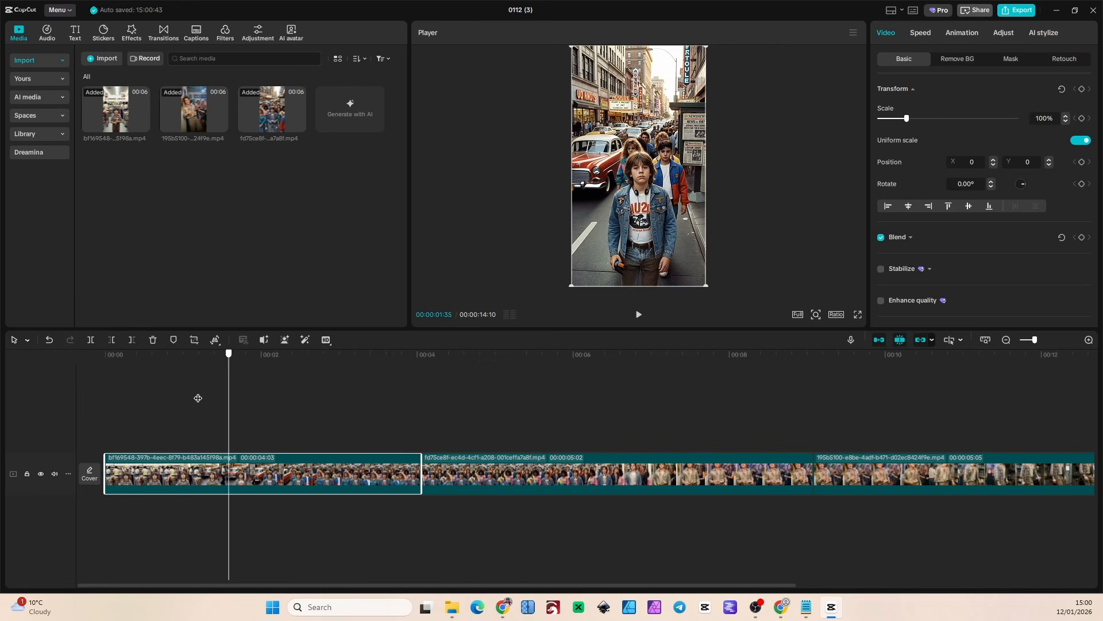
pyautogui.moveTo(103, 391)
pyautogui.mouseDown()
pyautogui.moveTo(168, 379)
pyautogui.moveTo(106, 390)
pyautogui.moveTo(195, 401)
pyautogui.moveTo(103, 391)
pyautogui.mouseUp()
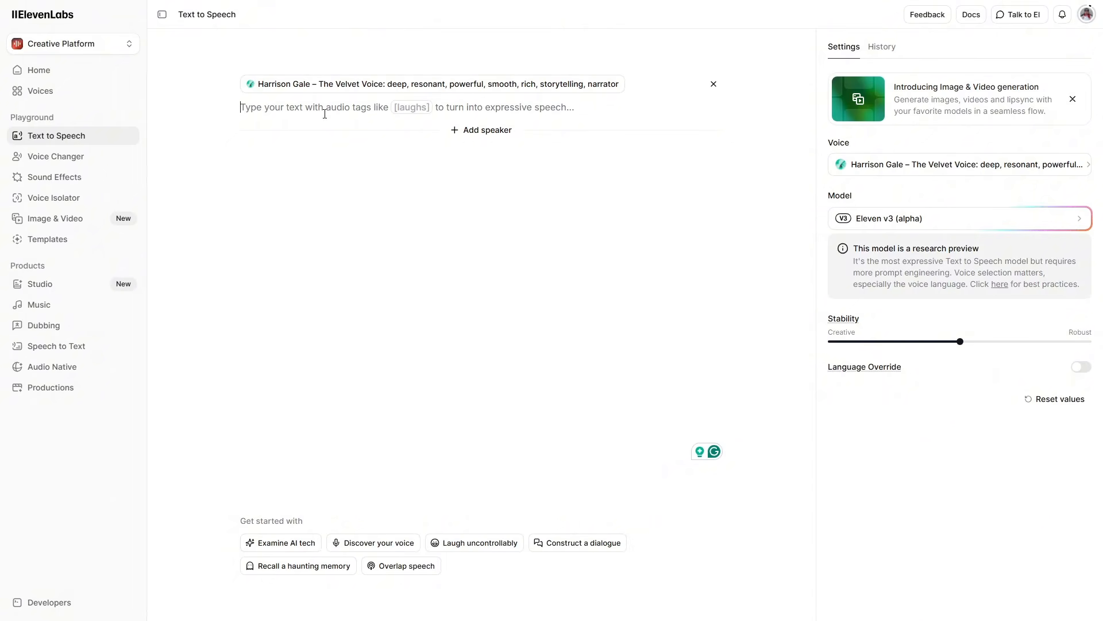
# In ElevenLabs Text to Speech, generate speech from "[slowly, deep voice, ominous] It's just a flash... don't waste it.".
pyautogui.write("[slowly, deep voice, ominous] It's just a flash... don't waste it.")
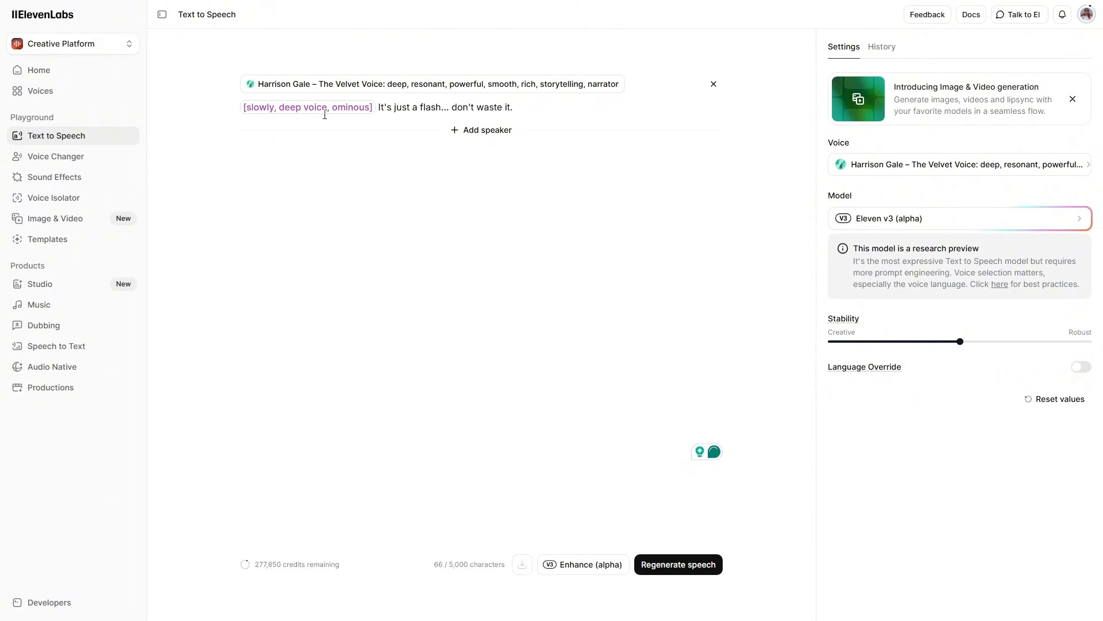
pyautogui.click(682, 569)
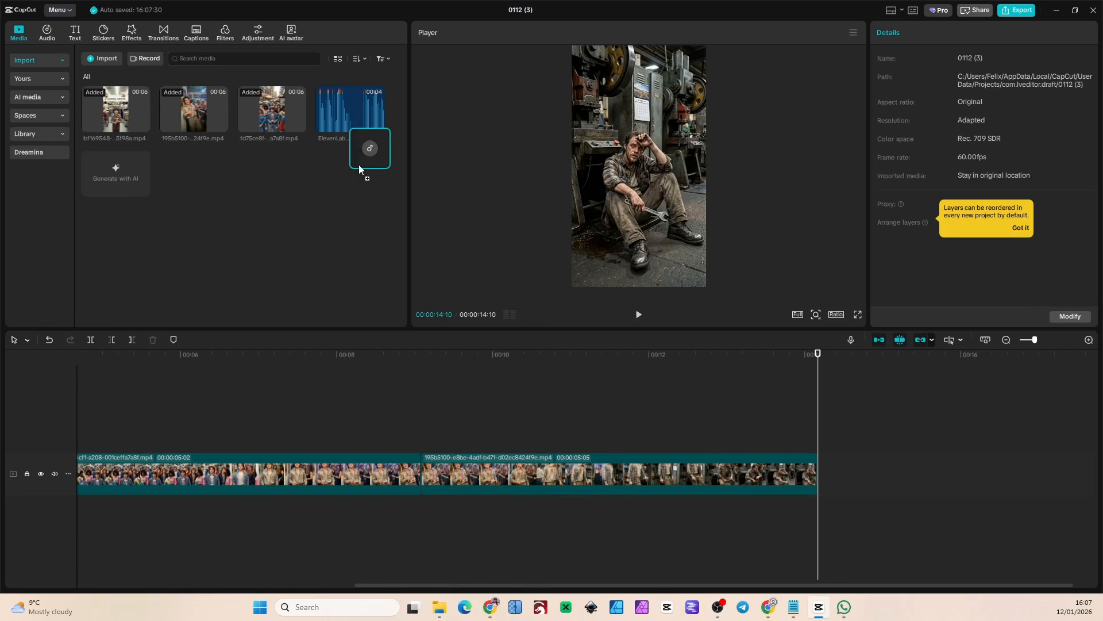
# In CapCut, place the ElevenLabs voice-over on an audio track beneath the video and shift it under the last clip.
pyautogui.moveTo(365, 150); pyautogui.dragTo(451, 493)
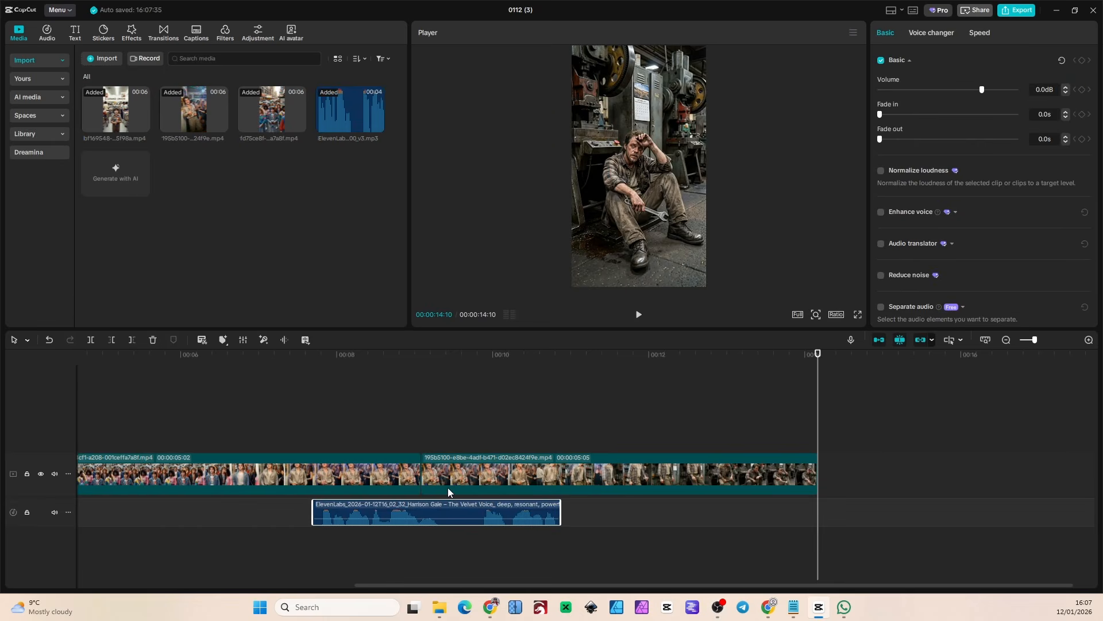
pyautogui.click(350, 400)
pyautogui.click(639, 314)
pyautogui.moveTo(534, 519); pyautogui.dragTo(659, 519)
# Split the voice-over at 00:00:12:05, move its first part back under the second video clip, and play the result.
pyautogui.click(655, 354)
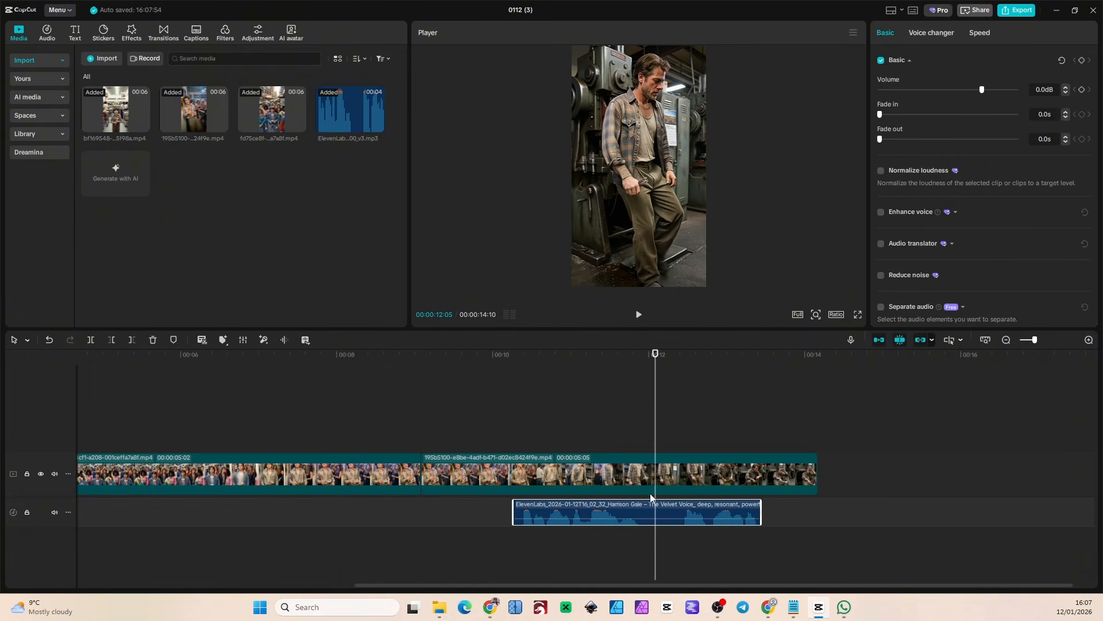
pyautogui.click(90, 340)
pyautogui.moveTo(578, 518); pyautogui.dragTo(292, 517)
pyautogui.click(329, 360)
pyautogui.click(639, 314)
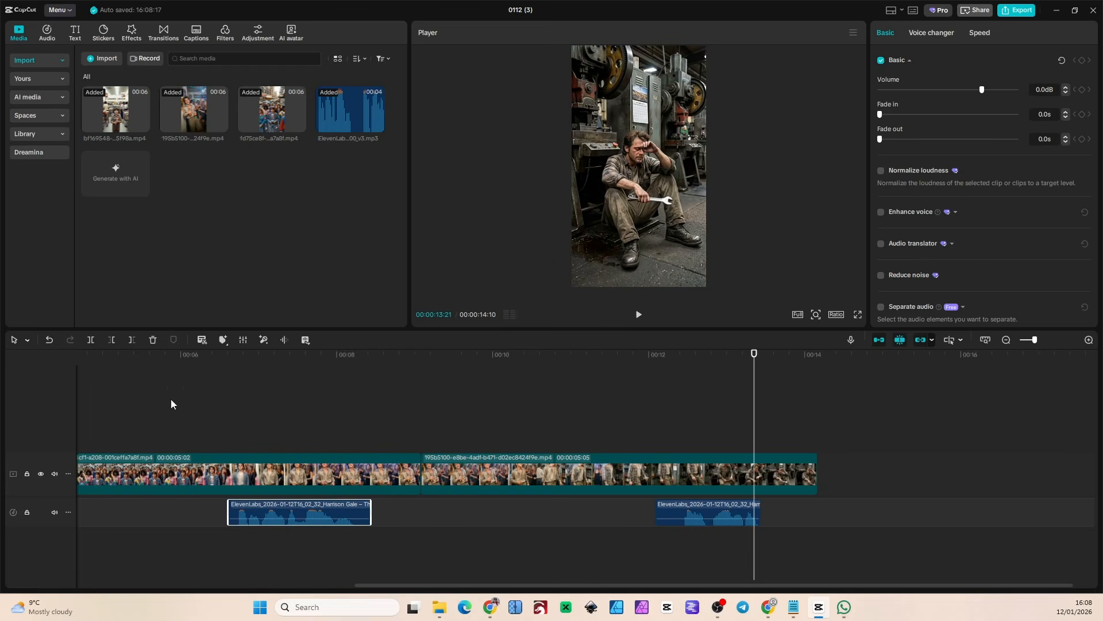
pyautogui.click(638, 315)
pyautogui.click(638, 315)
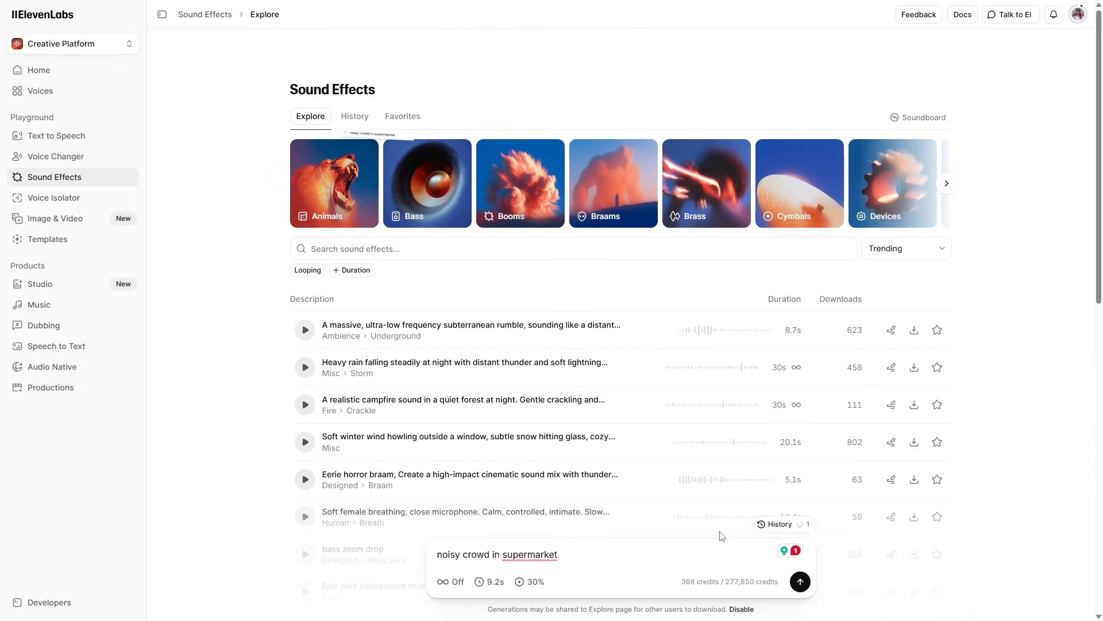
# In ElevenLabs Sound Effects, generate and preview "noisy crowd in supermarket" and "busy street, crowd of people and cars, rare car horns".
pyautogui.click(439, 497)
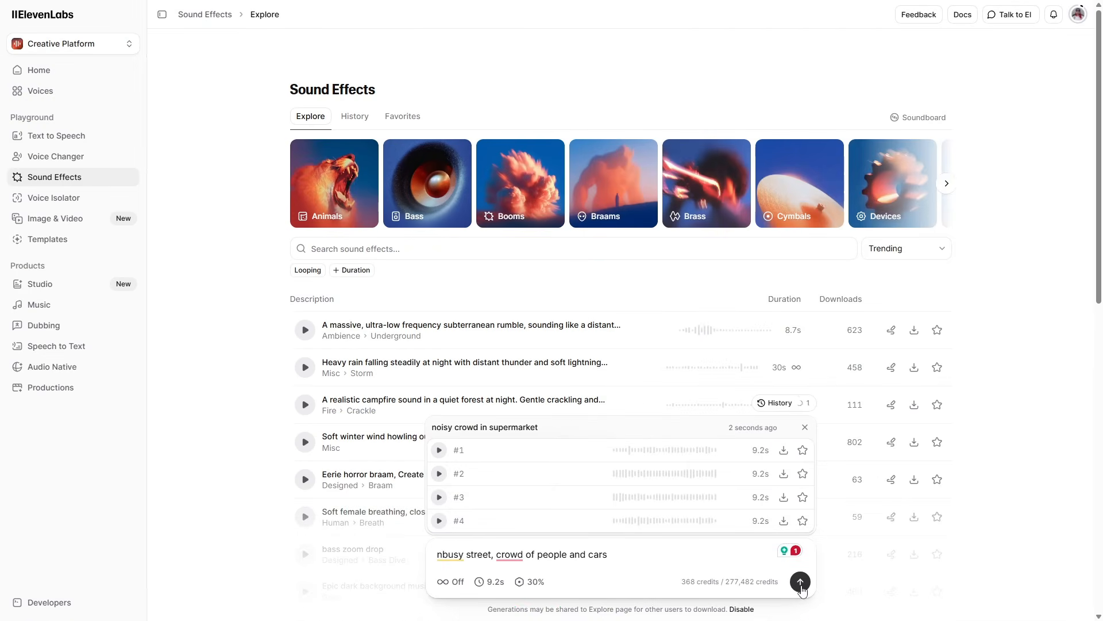
pyautogui.click(439, 474)
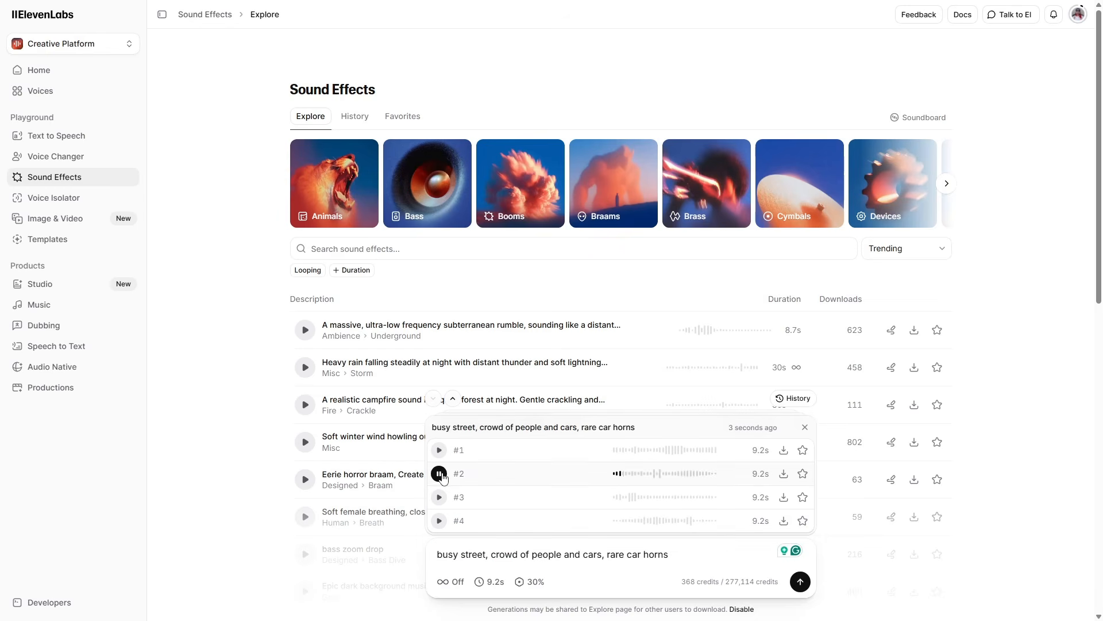
pyautogui.click(439, 450)
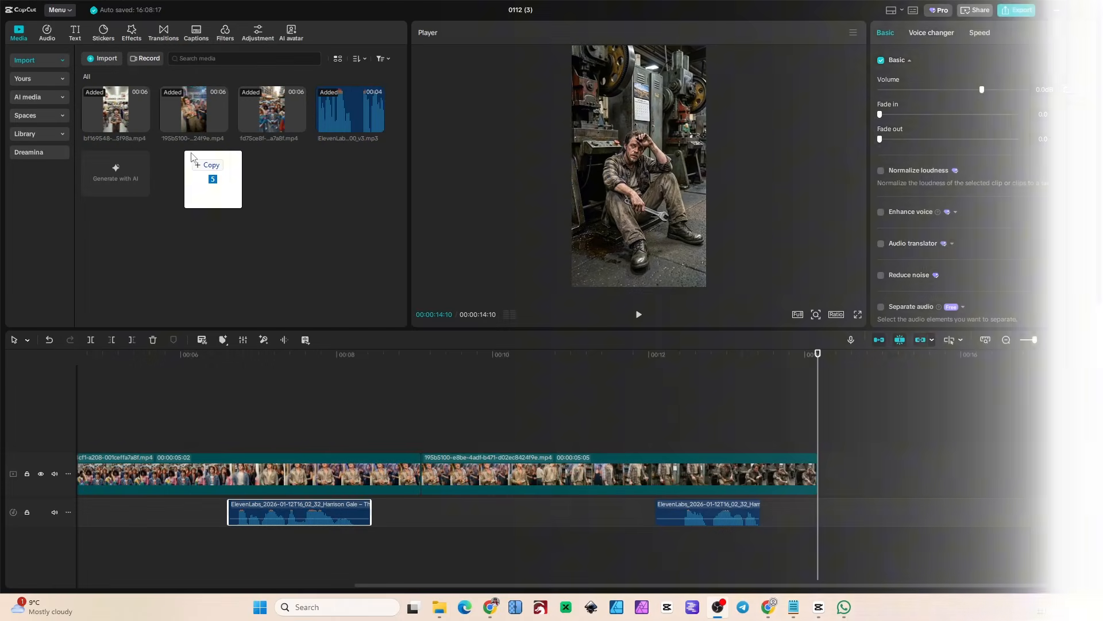
# In CapCut, import the five sound effect files and place the noisy supermarket crowd sound at the start of a new audio track.
pyautogui.moveTo(209, 177); pyautogui.dragTo(212, 160)
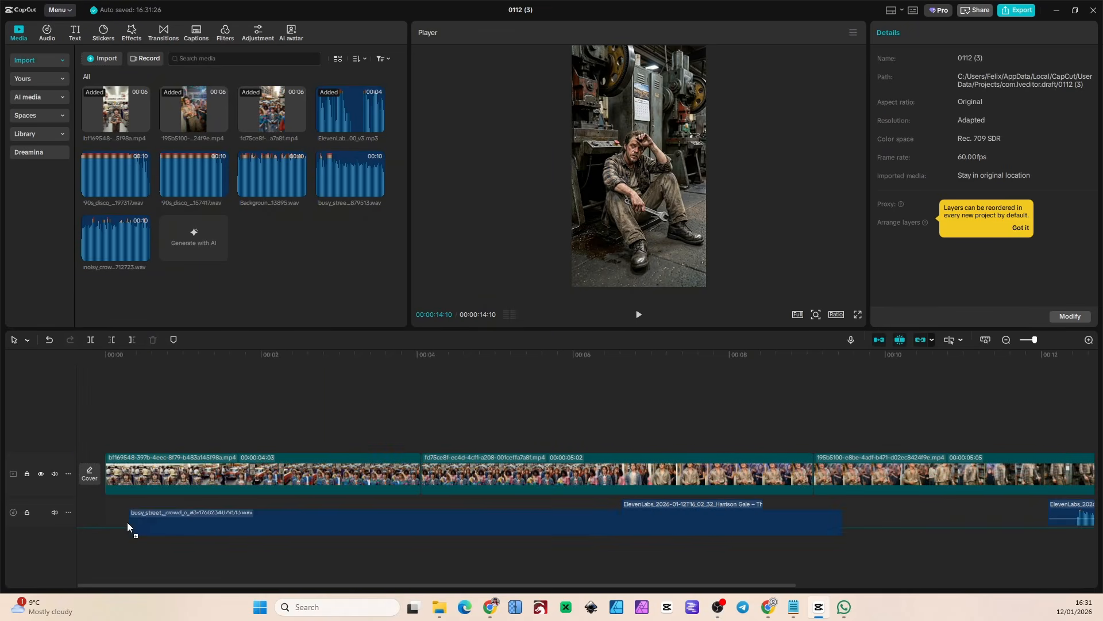
pyautogui.moveTo(128, 527)
pyautogui.mouseDown()
pyautogui.moveTo(150, 502)
pyautogui.moveTo(135, 539)
pyautogui.mouseUp()
pyautogui.click(73, 395)
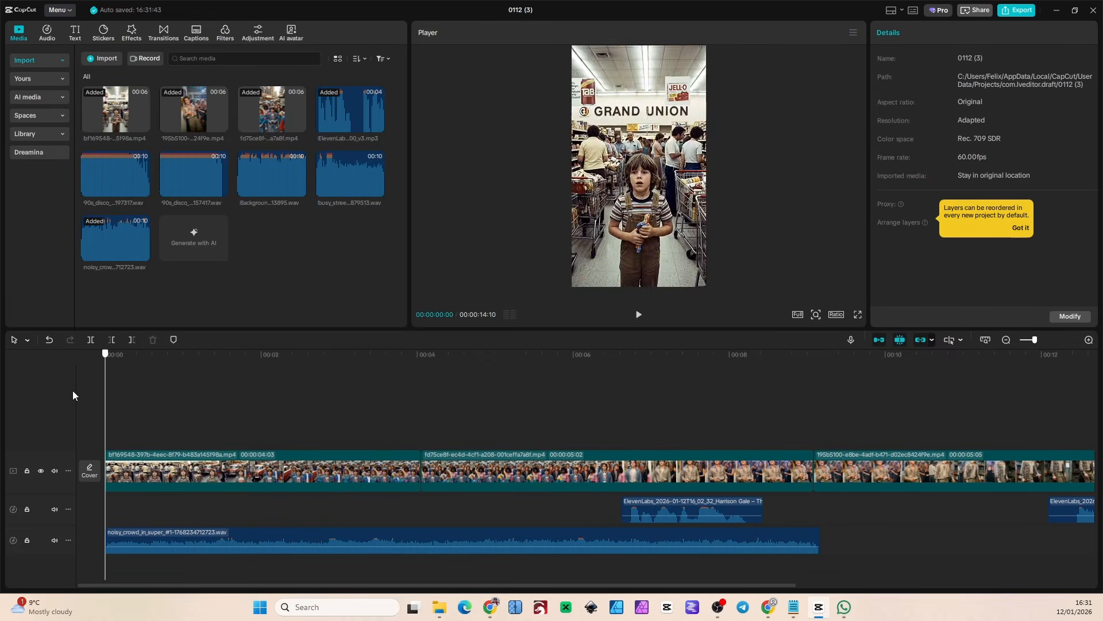
# Trim the supermarket crowd sound to about 1.5 seconds and overlap its end with the busy street sound.
pyautogui.press('space')
pyautogui.click(638, 315)
pyautogui.click(818, 535)
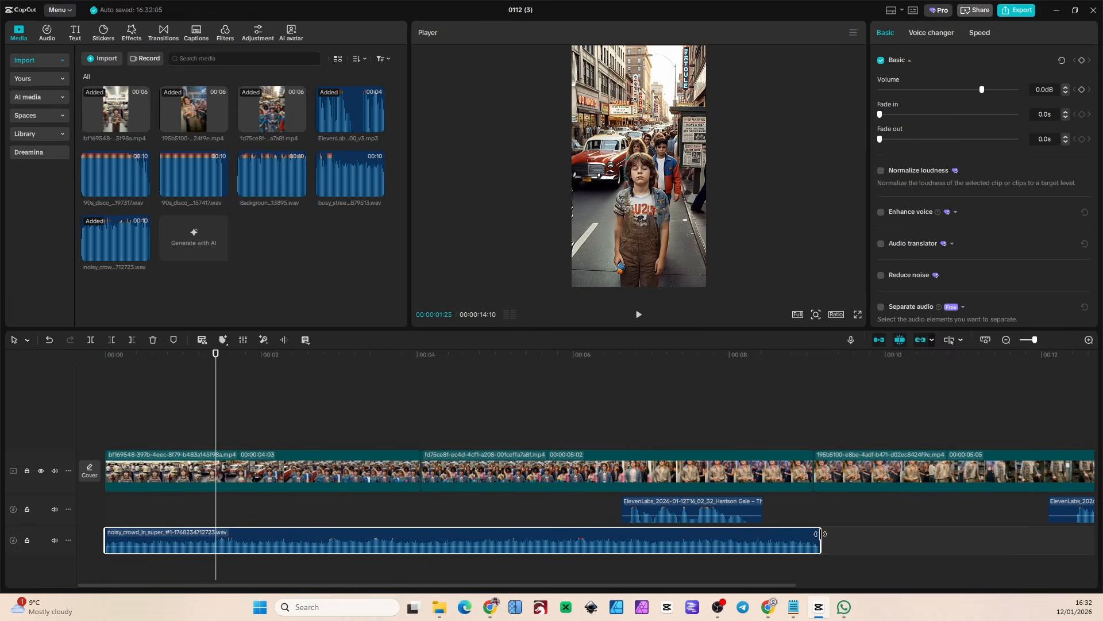
pyautogui.moveTo(821, 533); pyautogui.dragTo(221, 535)
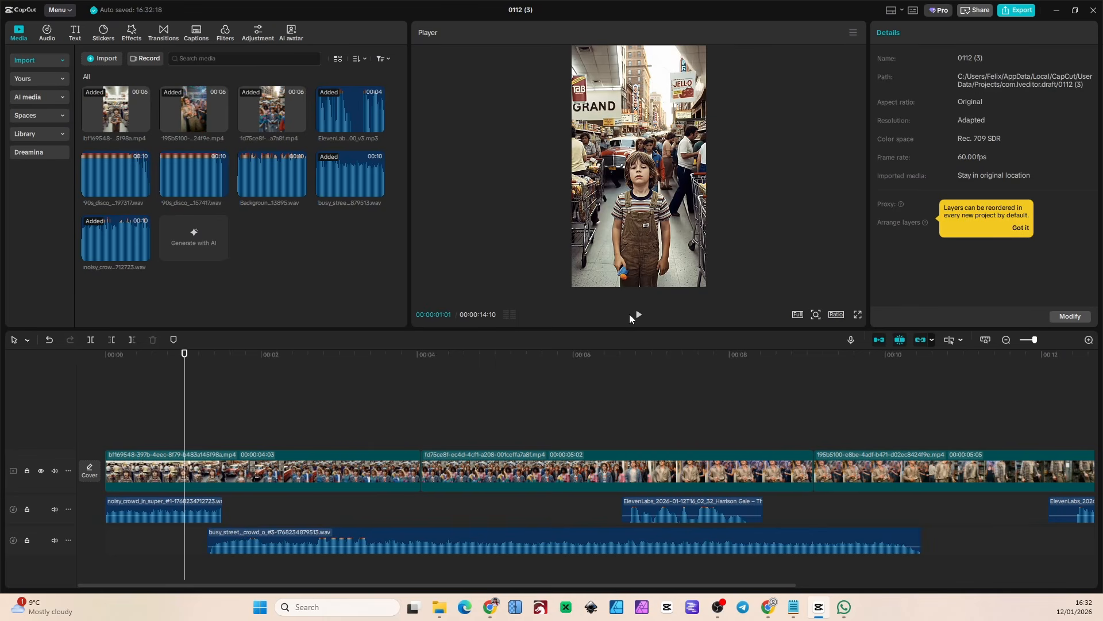
pyautogui.click(637, 315)
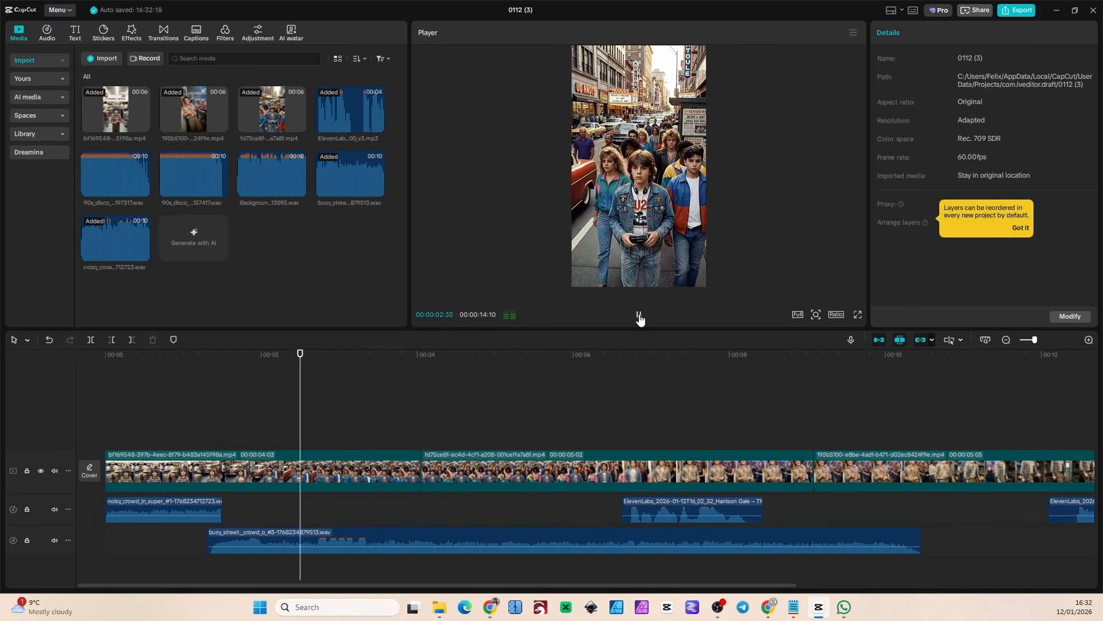
pyautogui.click(640, 316)
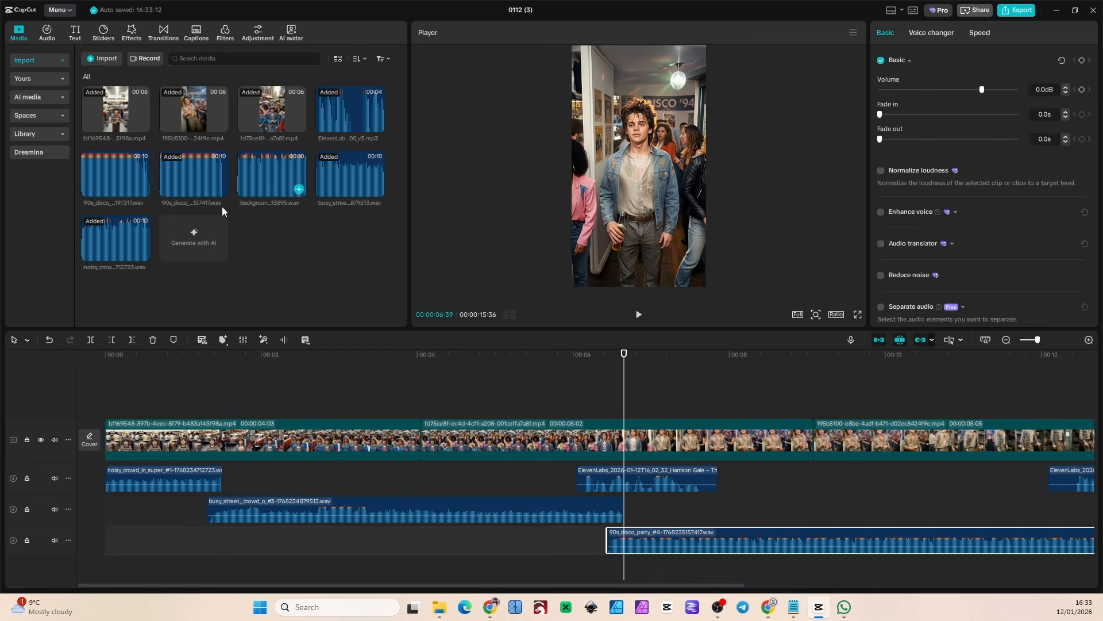
# Layer the second 90s disco party sound beneath the first, and add the background noise sound under the last clip.
pyautogui.moveTo(115, 175); pyautogui.dragTo(276, 573)
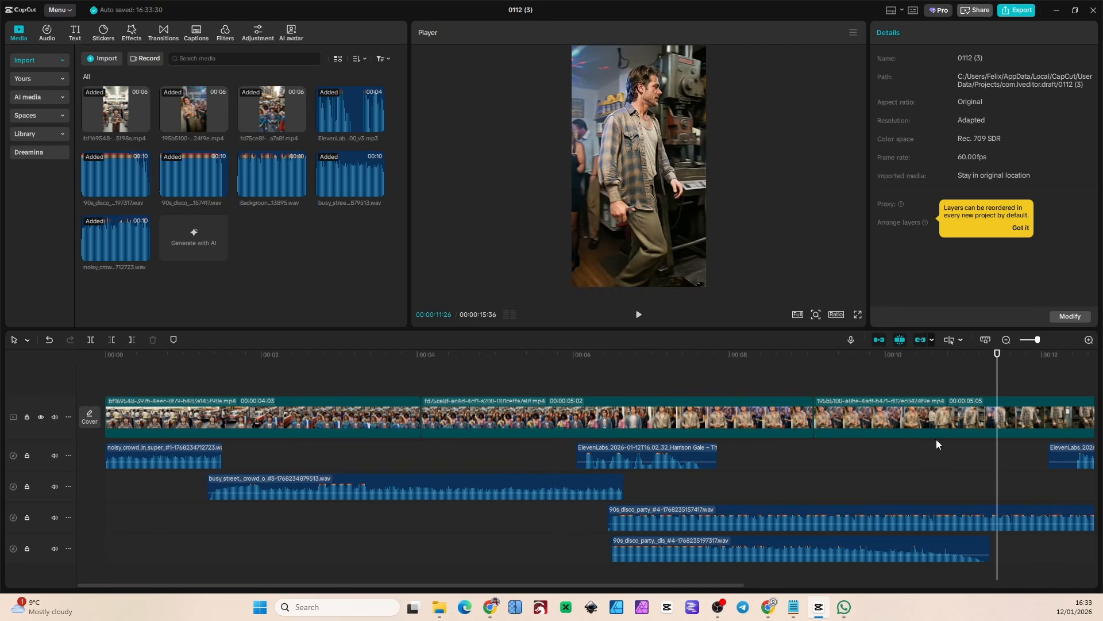
pyautogui.click(968, 545)
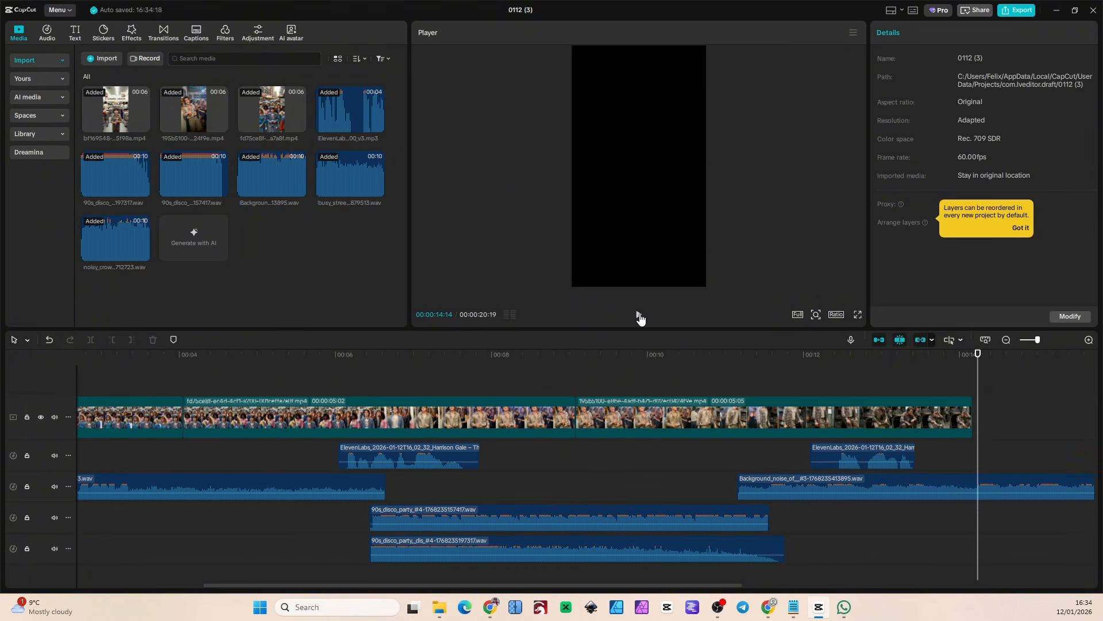
pyautogui.click(969, 379)
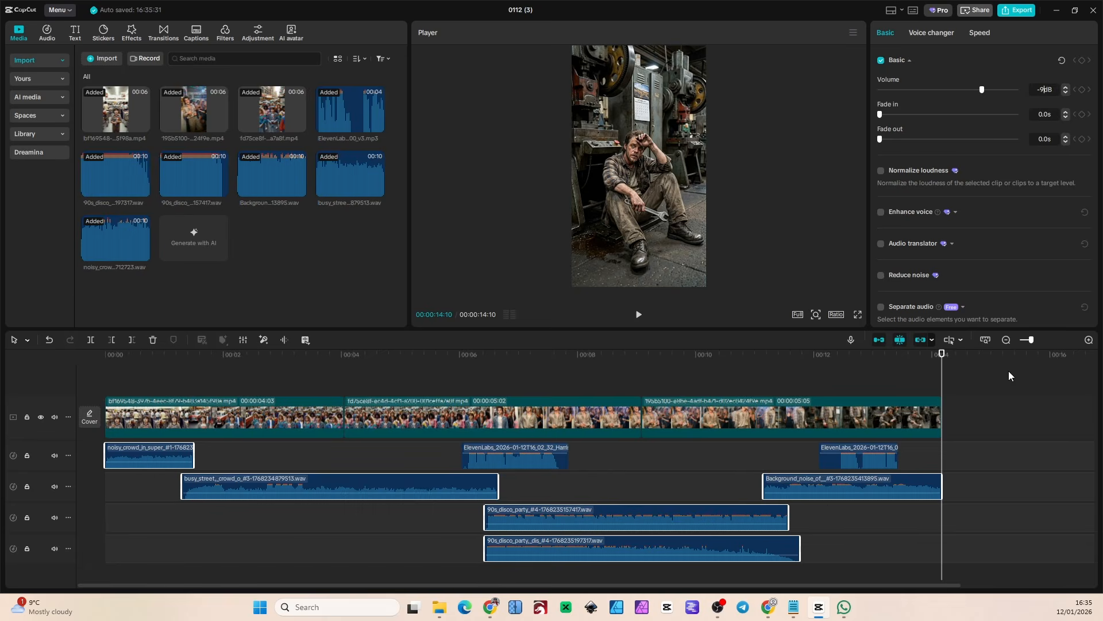
# Set the volume of the five ambient sound clips to -9.0 dB and play the video full-screen.
pyautogui.click(638, 314)
pyautogui.click(857, 315)
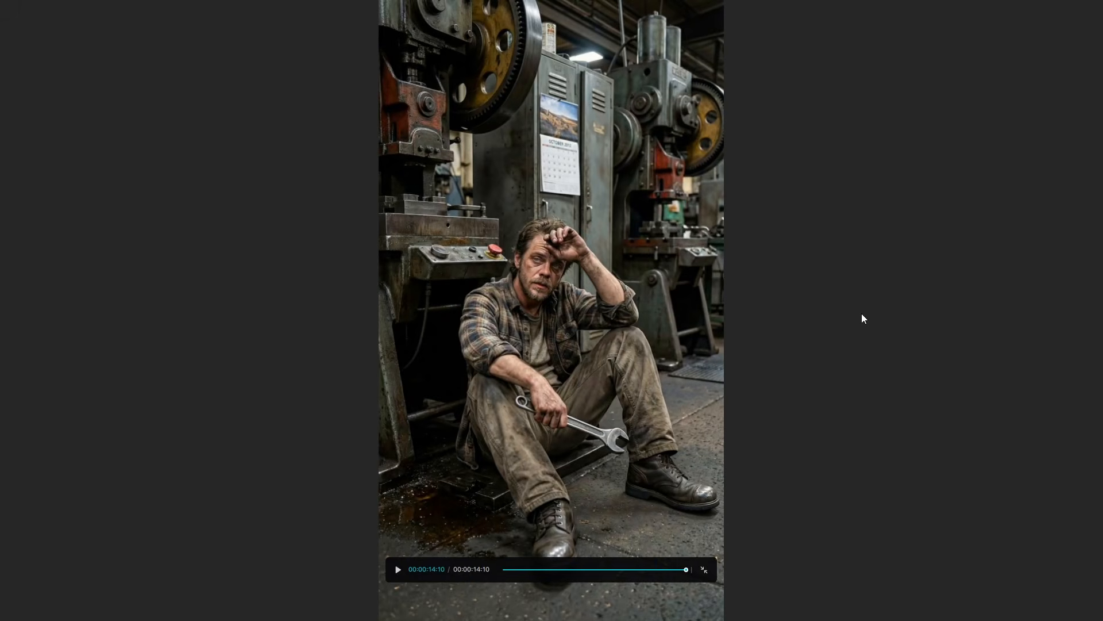
pyautogui.click(396, 570)
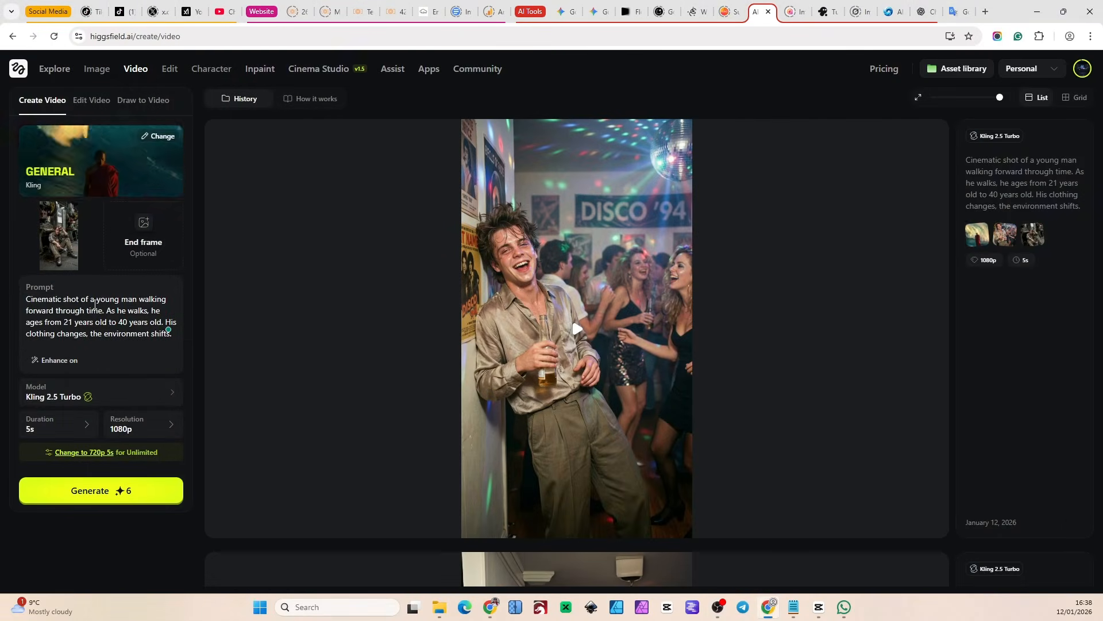
# In Higgsfield, generate a video with the prompt "Cinematic shot of a 40 years old exhausted man sitting at work with an expression of hopelessness.".
pyautogui.moveTo(91, 299); pyautogui.dragTo(119, 322)
pyautogui.press('BackSpace')
pyautogui.write('exhausted man sitting at work with an expression ')
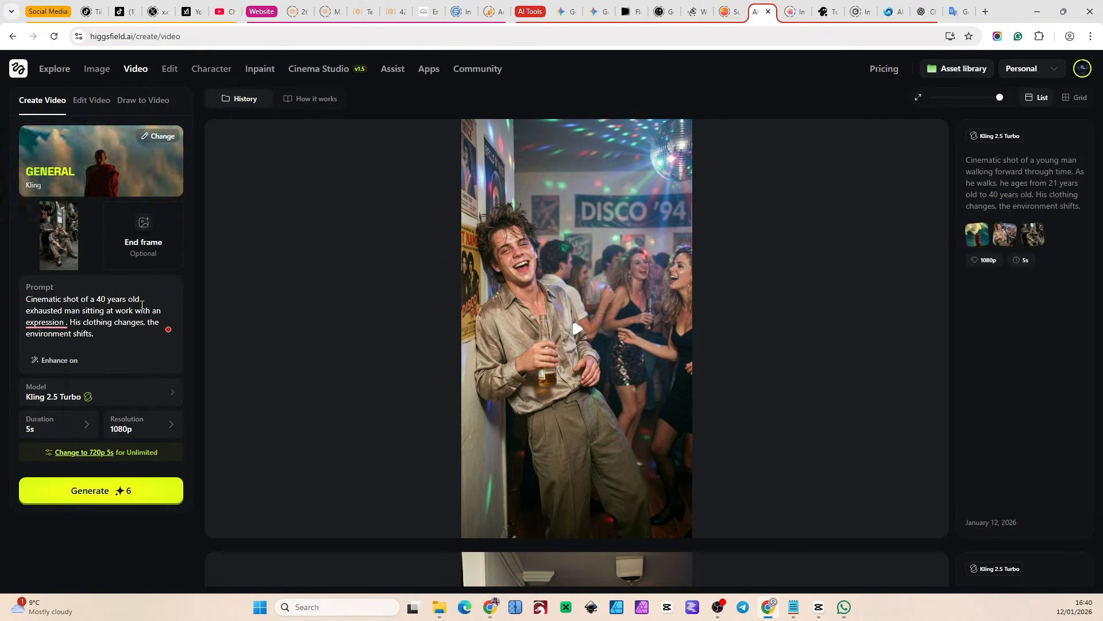
pyautogui.write('of hopelessness')
pyautogui.moveTo(124, 321); pyautogui.dragTo(141, 336)
pyautogui.press('BackSpace')
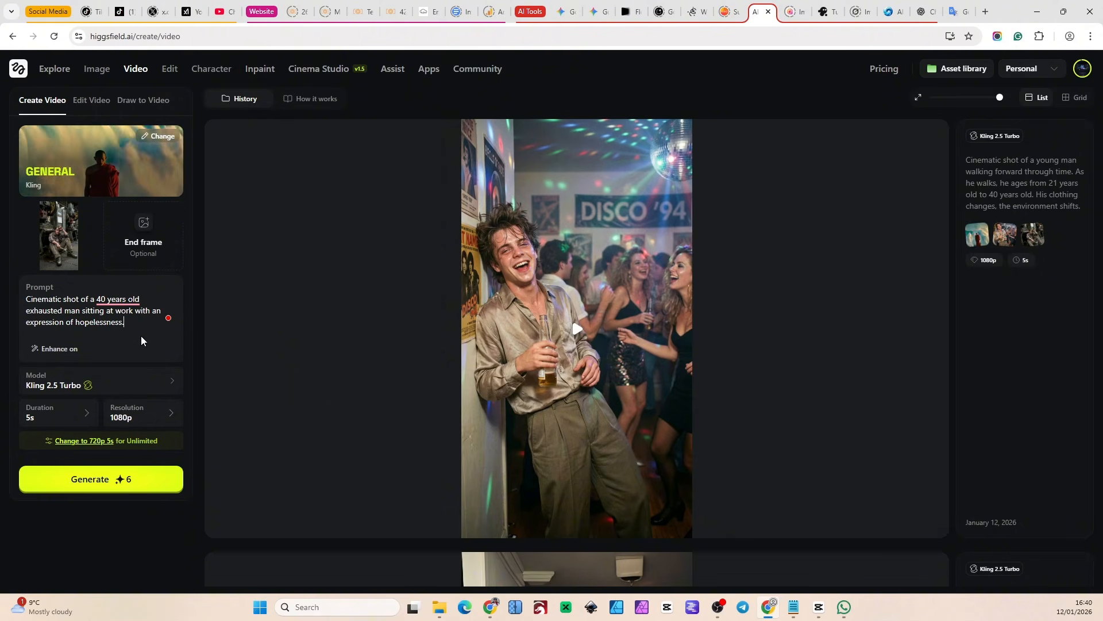
pyautogui.click(131, 479)
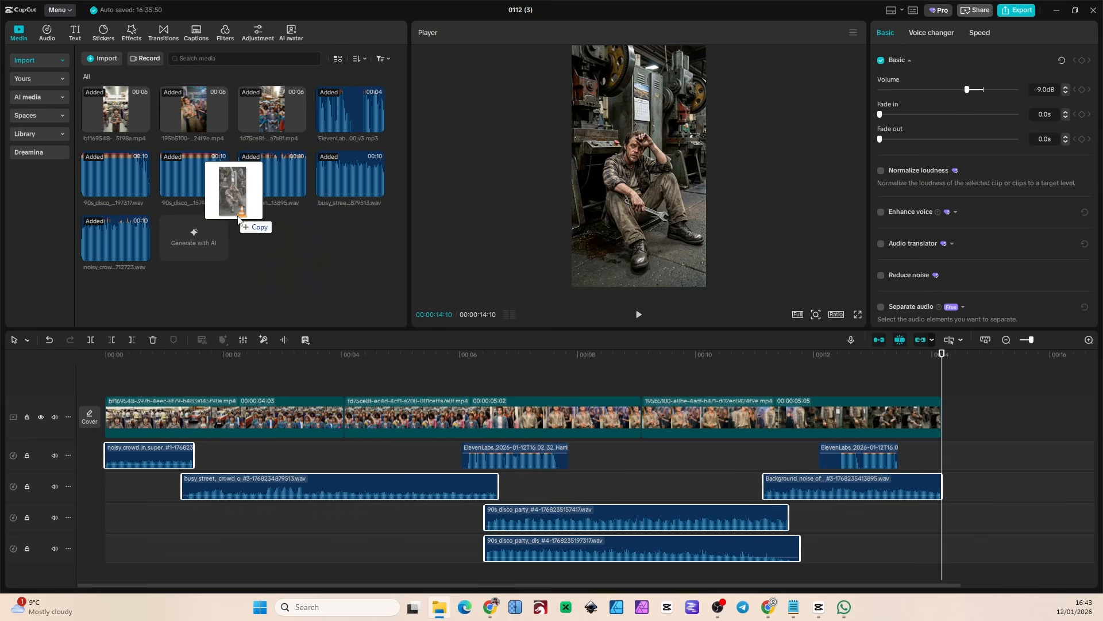
# In CapCut, import the new clip of the exhausted man and append it after the third video clip.
pyautogui.moveTo(234, 227); pyautogui.dragTo(272, 276)
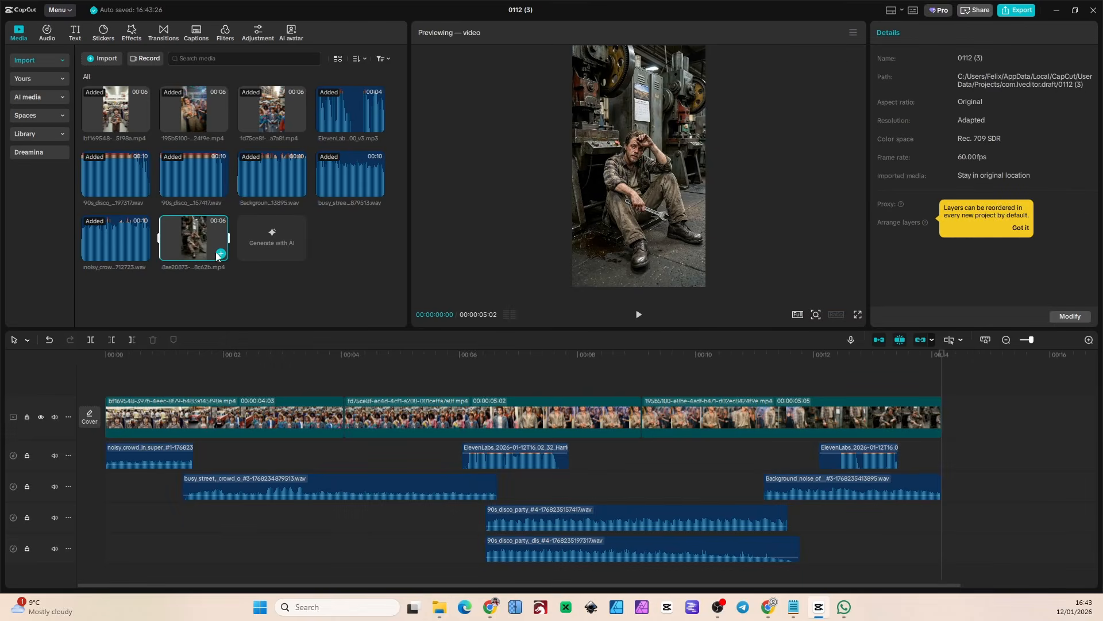
pyautogui.moveTo(189, 236); pyautogui.dragTo(946, 416)
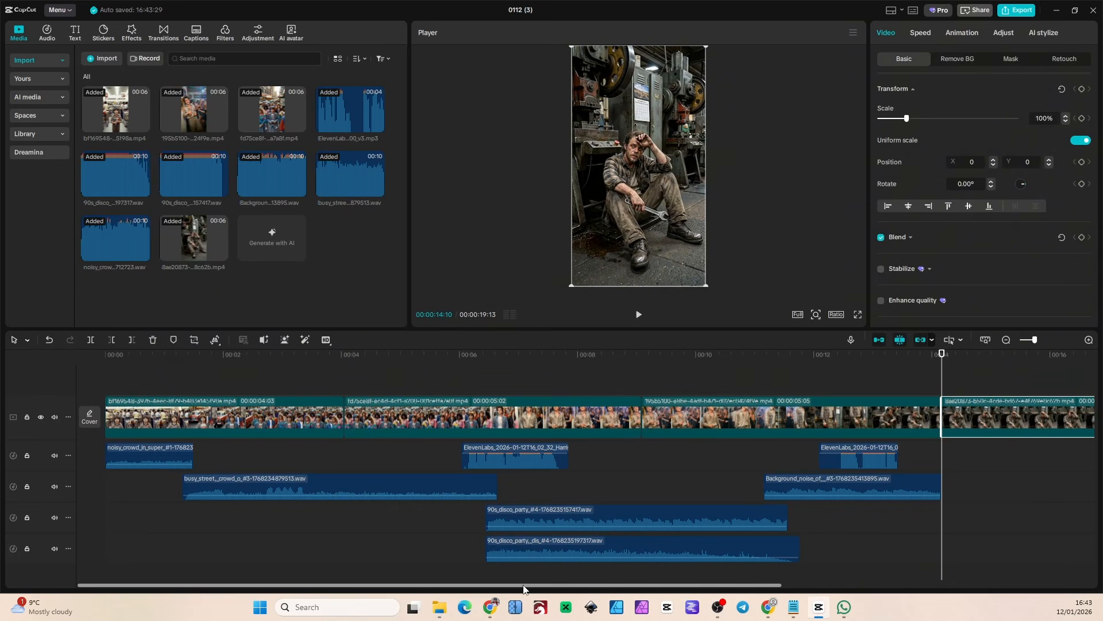
pyautogui.moveTo(524, 585); pyautogui.dragTo(696, 606)
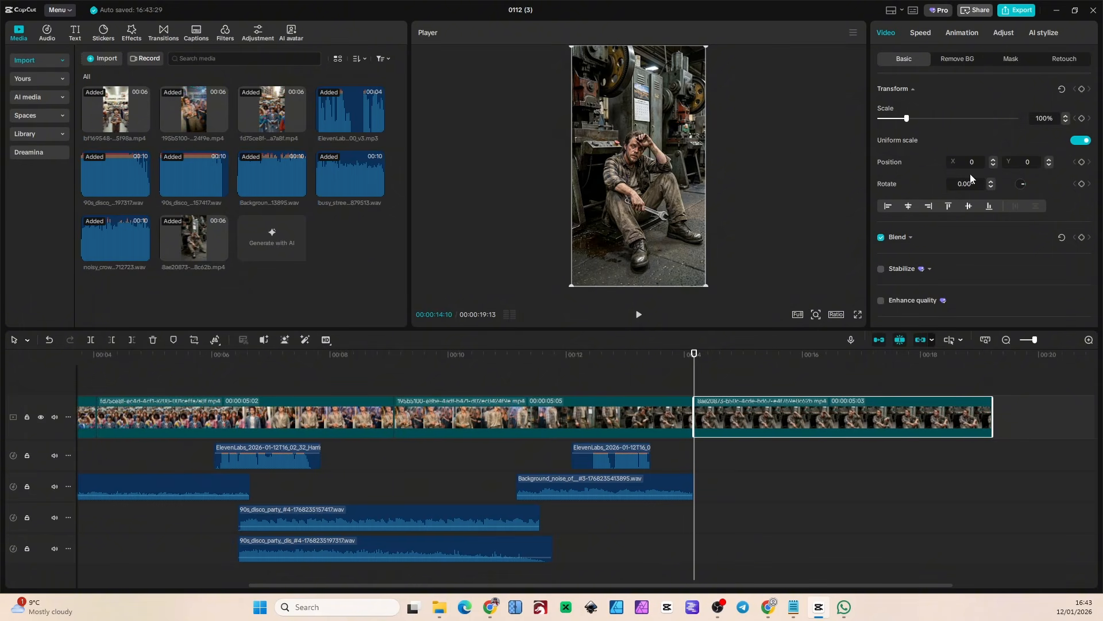
# Scale the appended clip to 101% and extend the background noise sound to the end of that clip.
pyautogui.click(1066, 116)
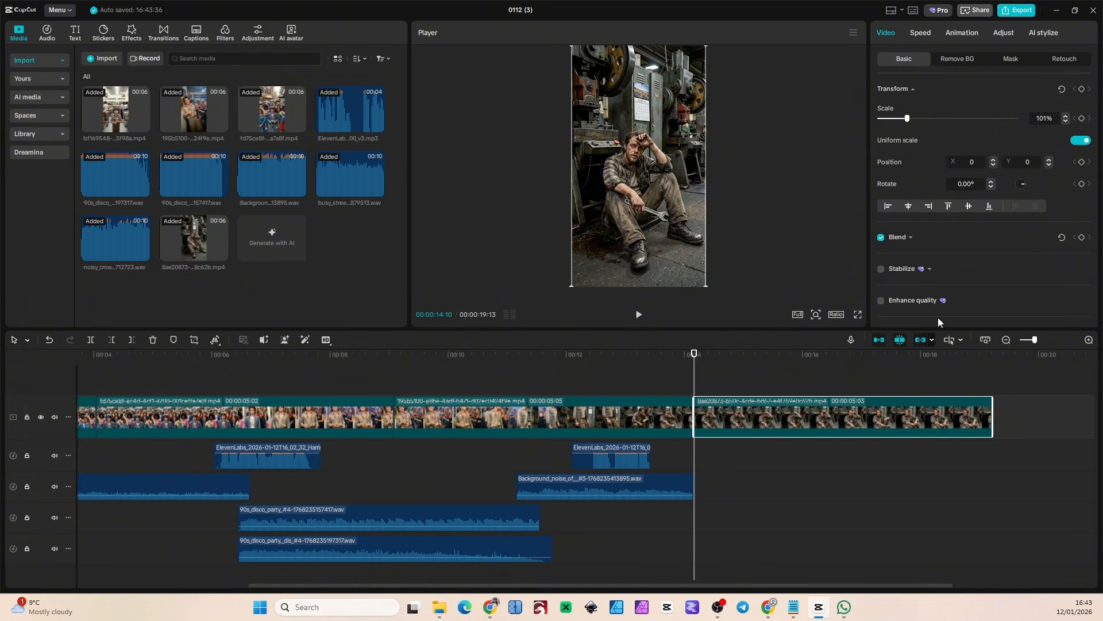
pyautogui.click(674, 484)
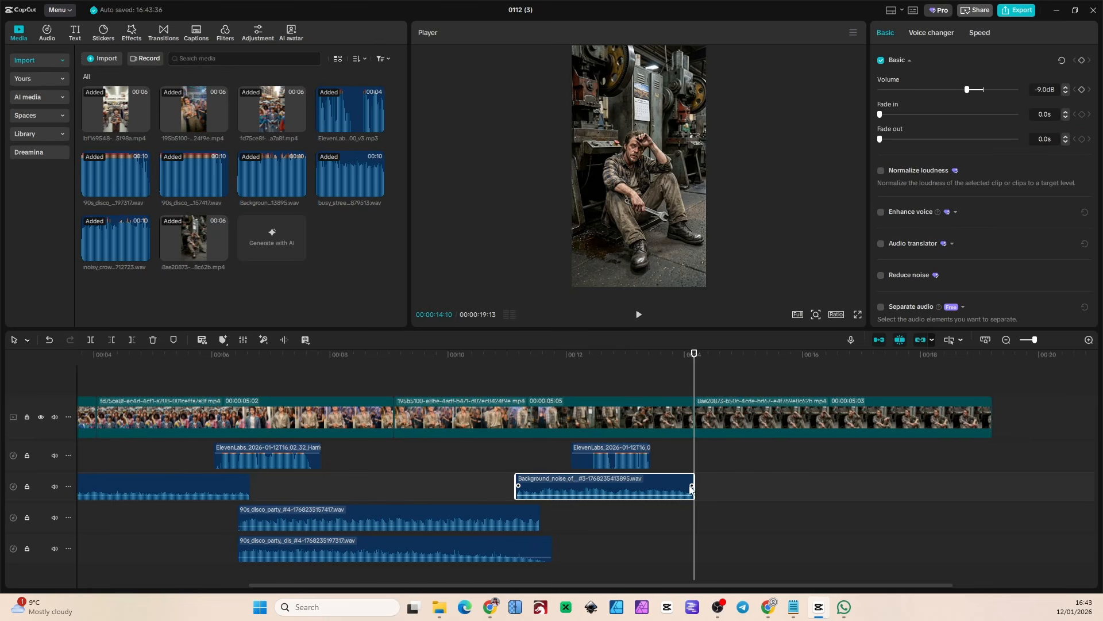
pyautogui.moveTo(700, 478); pyautogui.dragTo(986, 485)
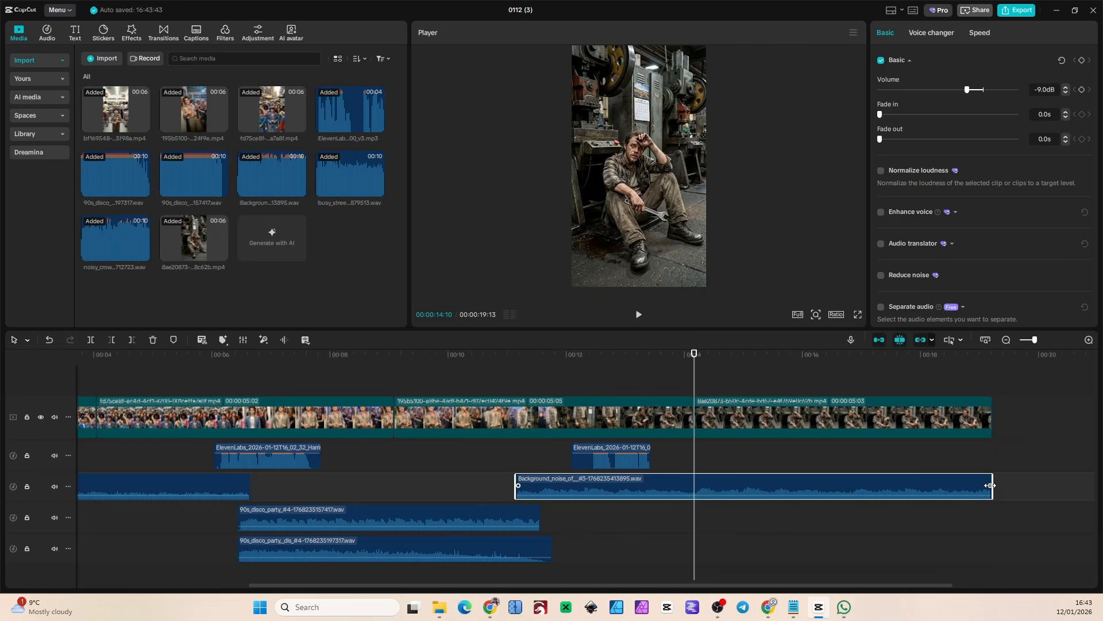
# Play the timeline from about 00:00:09:05, and replay the whole video full-screen.
pyautogui.click(393, 380)
pyautogui.click(393, 380)
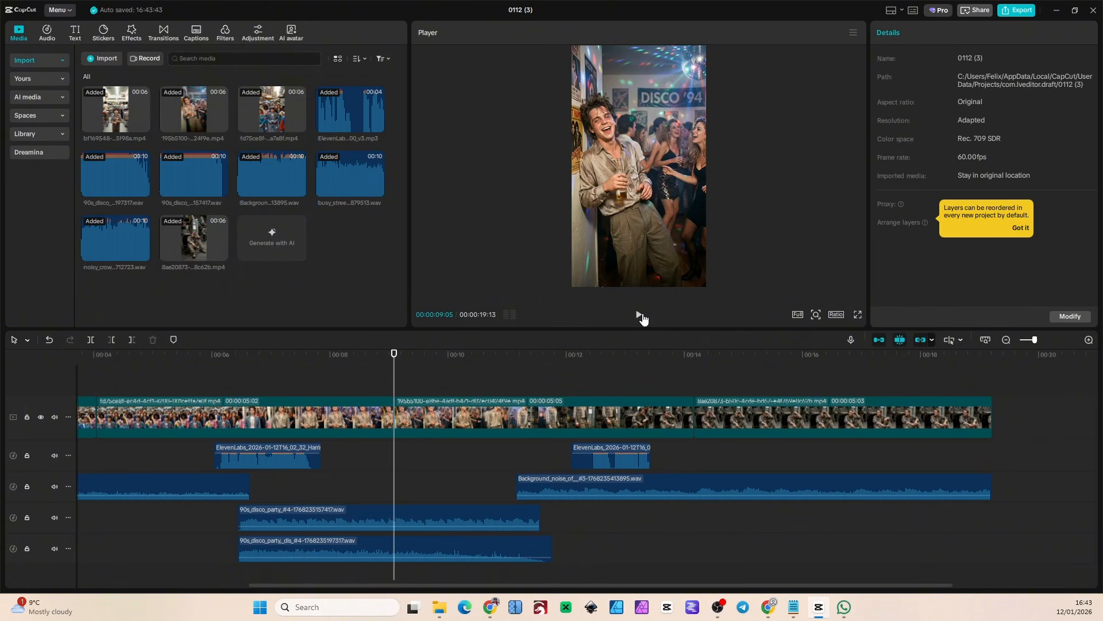
pyautogui.click(640, 315)
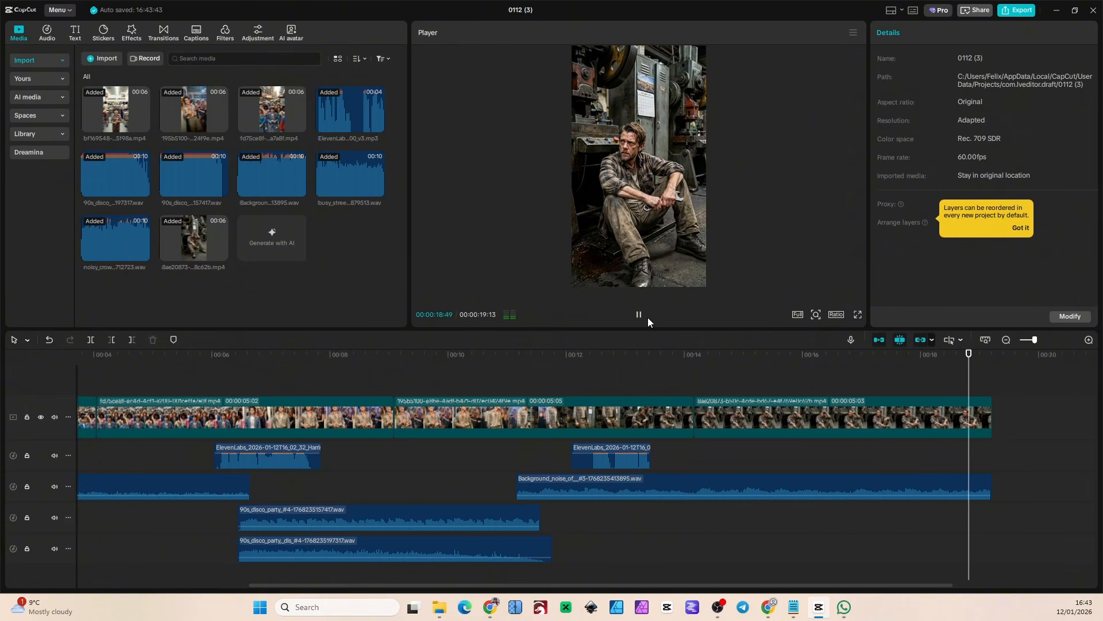
pyautogui.click(858, 315)
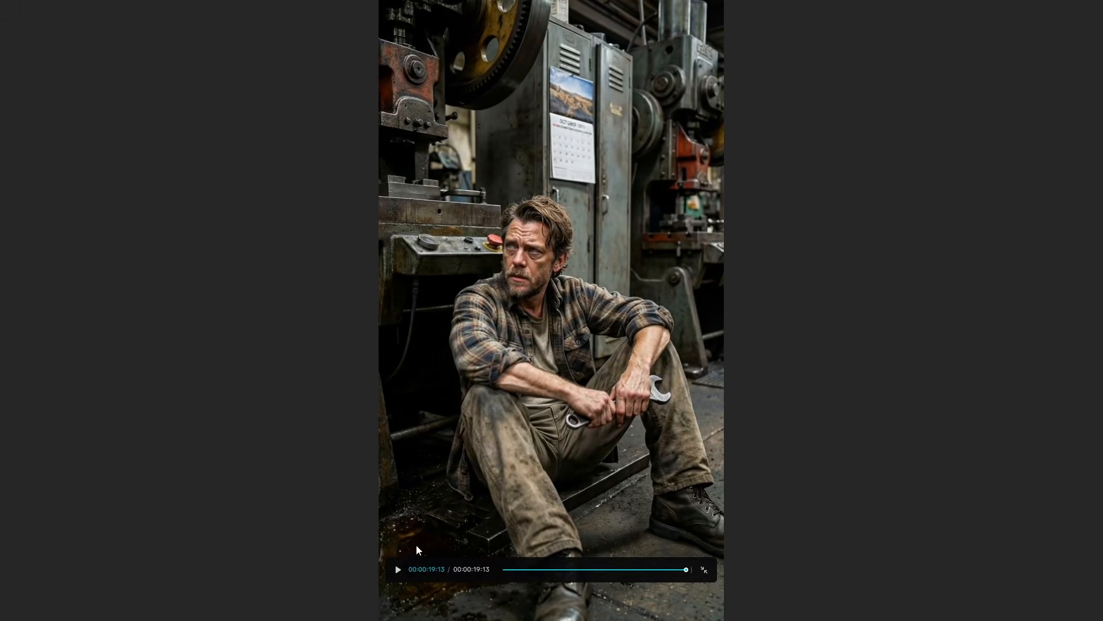
pyautogui.click(398, 569)
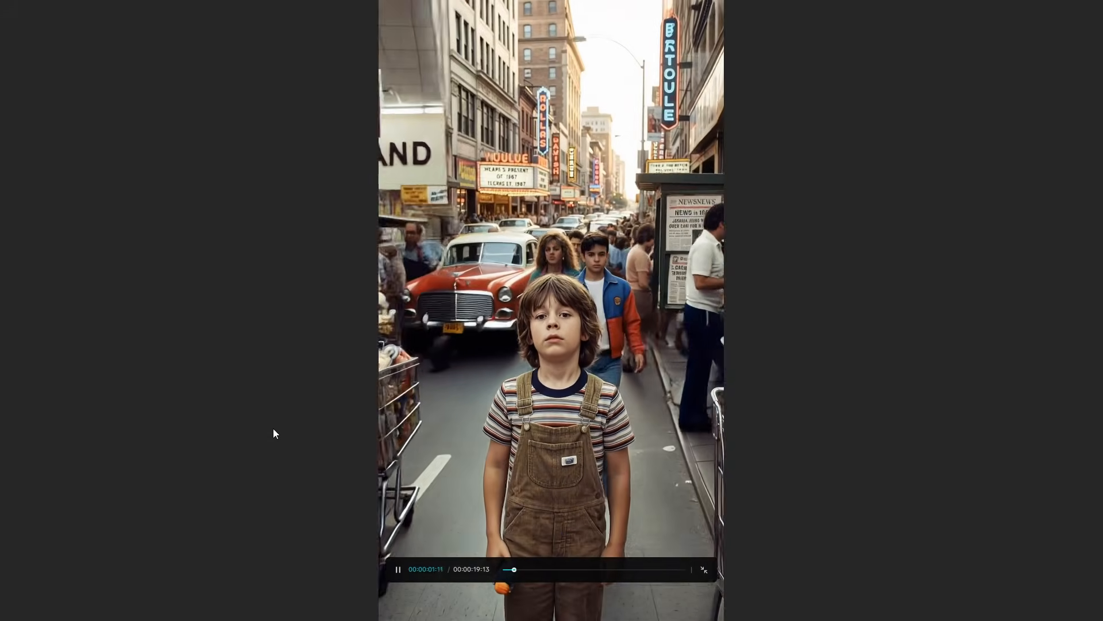